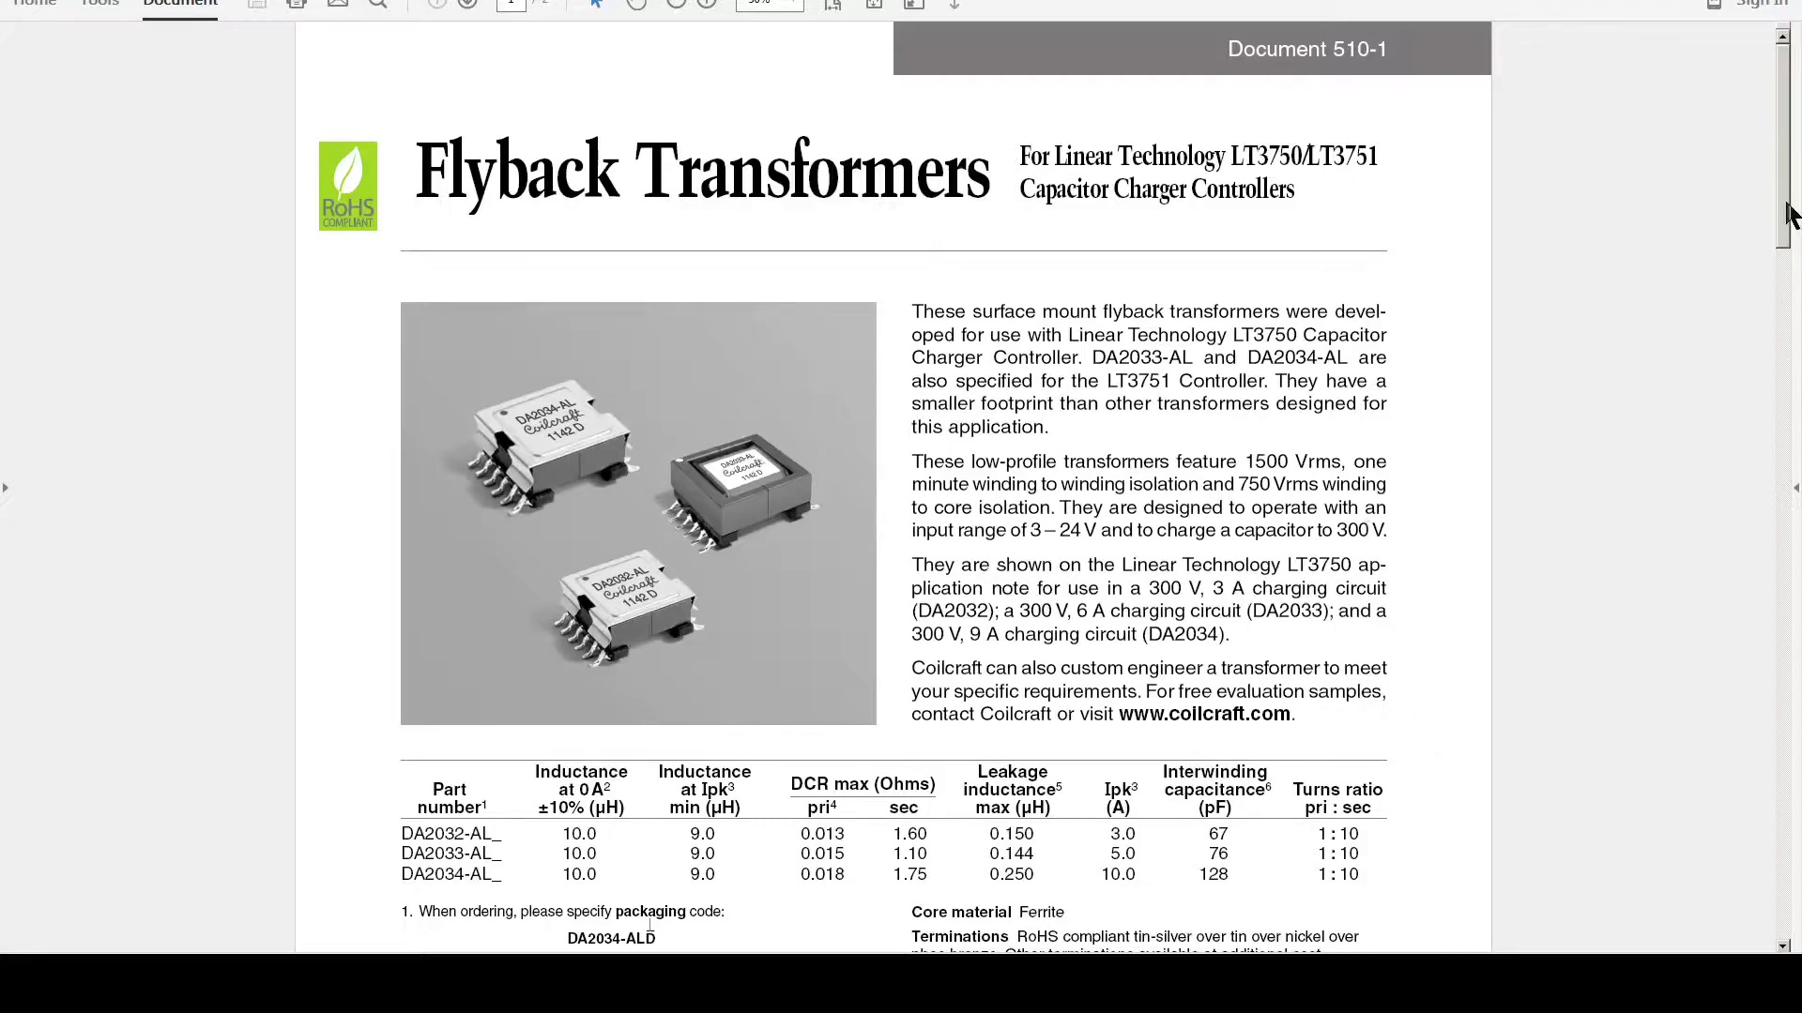
Step: Review the DA2034 specification table and winding diagram, then bring up the TPS40210 datasheet
{"action": "left_click_drag", "start_coordinate": [1788, 221], "coordinate": [1626, 535]}
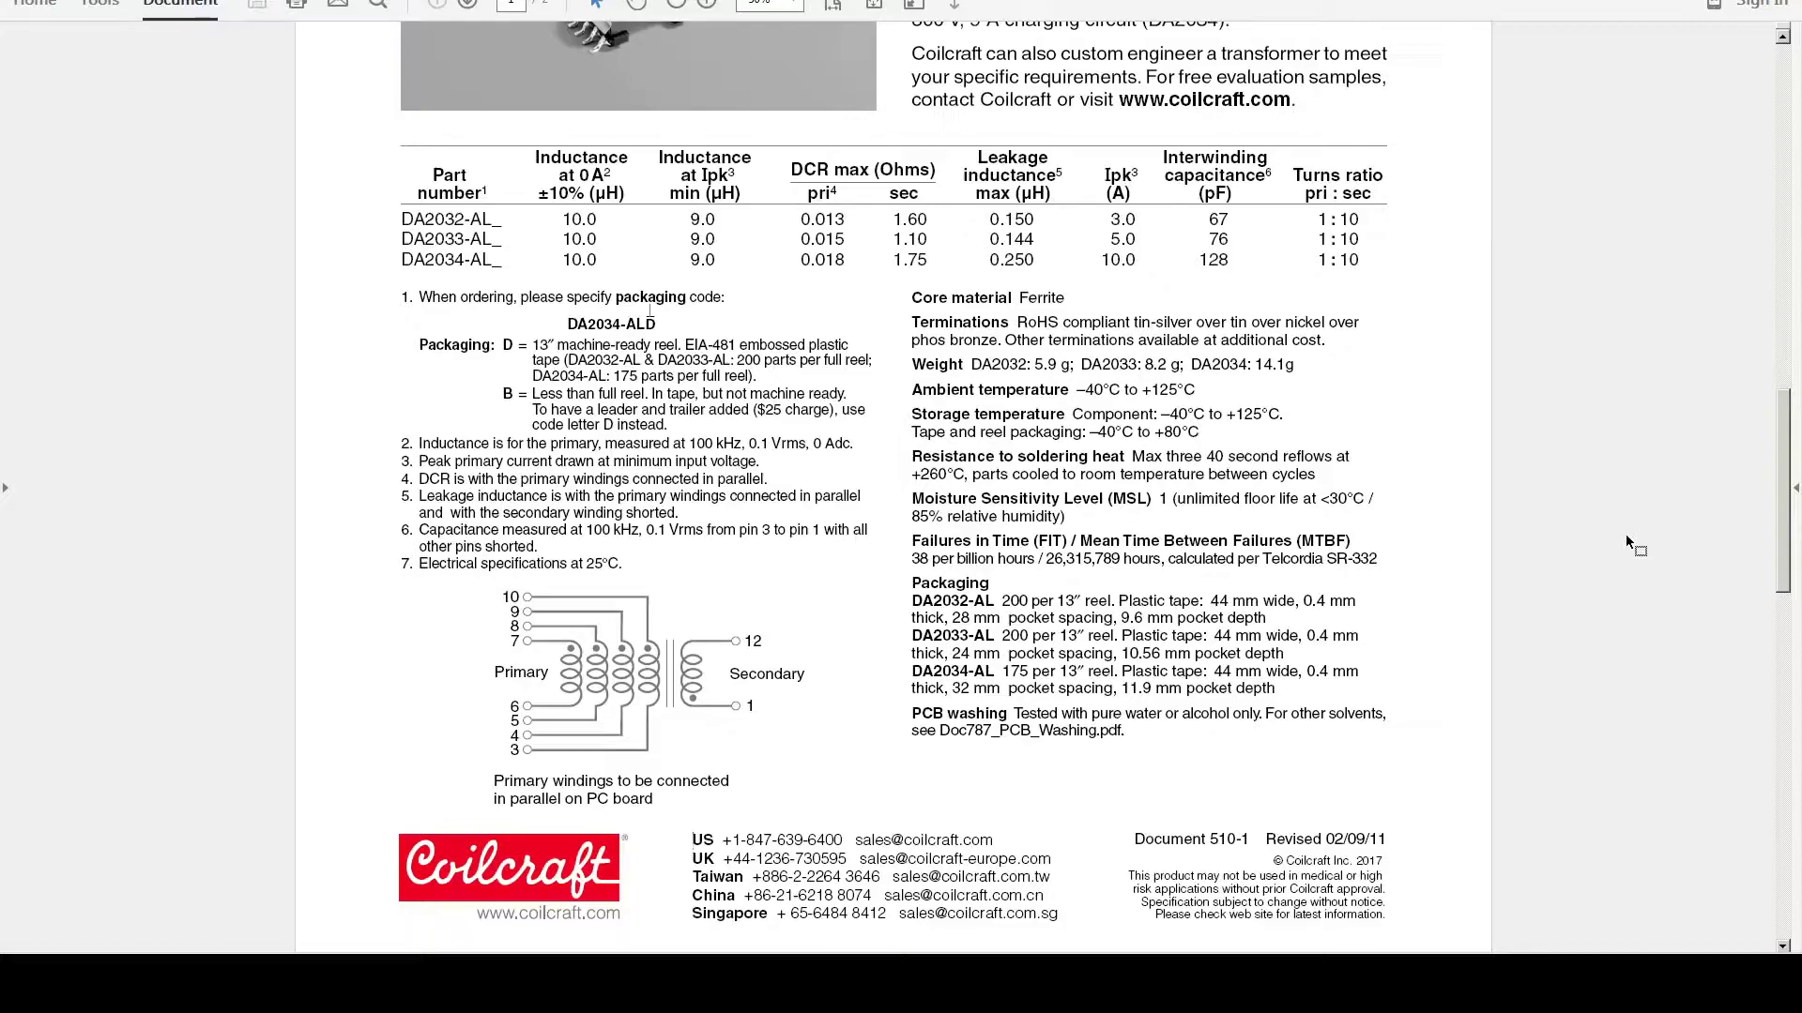
{"action": "scroll", "coordinate": [1626, 533], "scroll_direction": "up", "scroll_amount": 3}
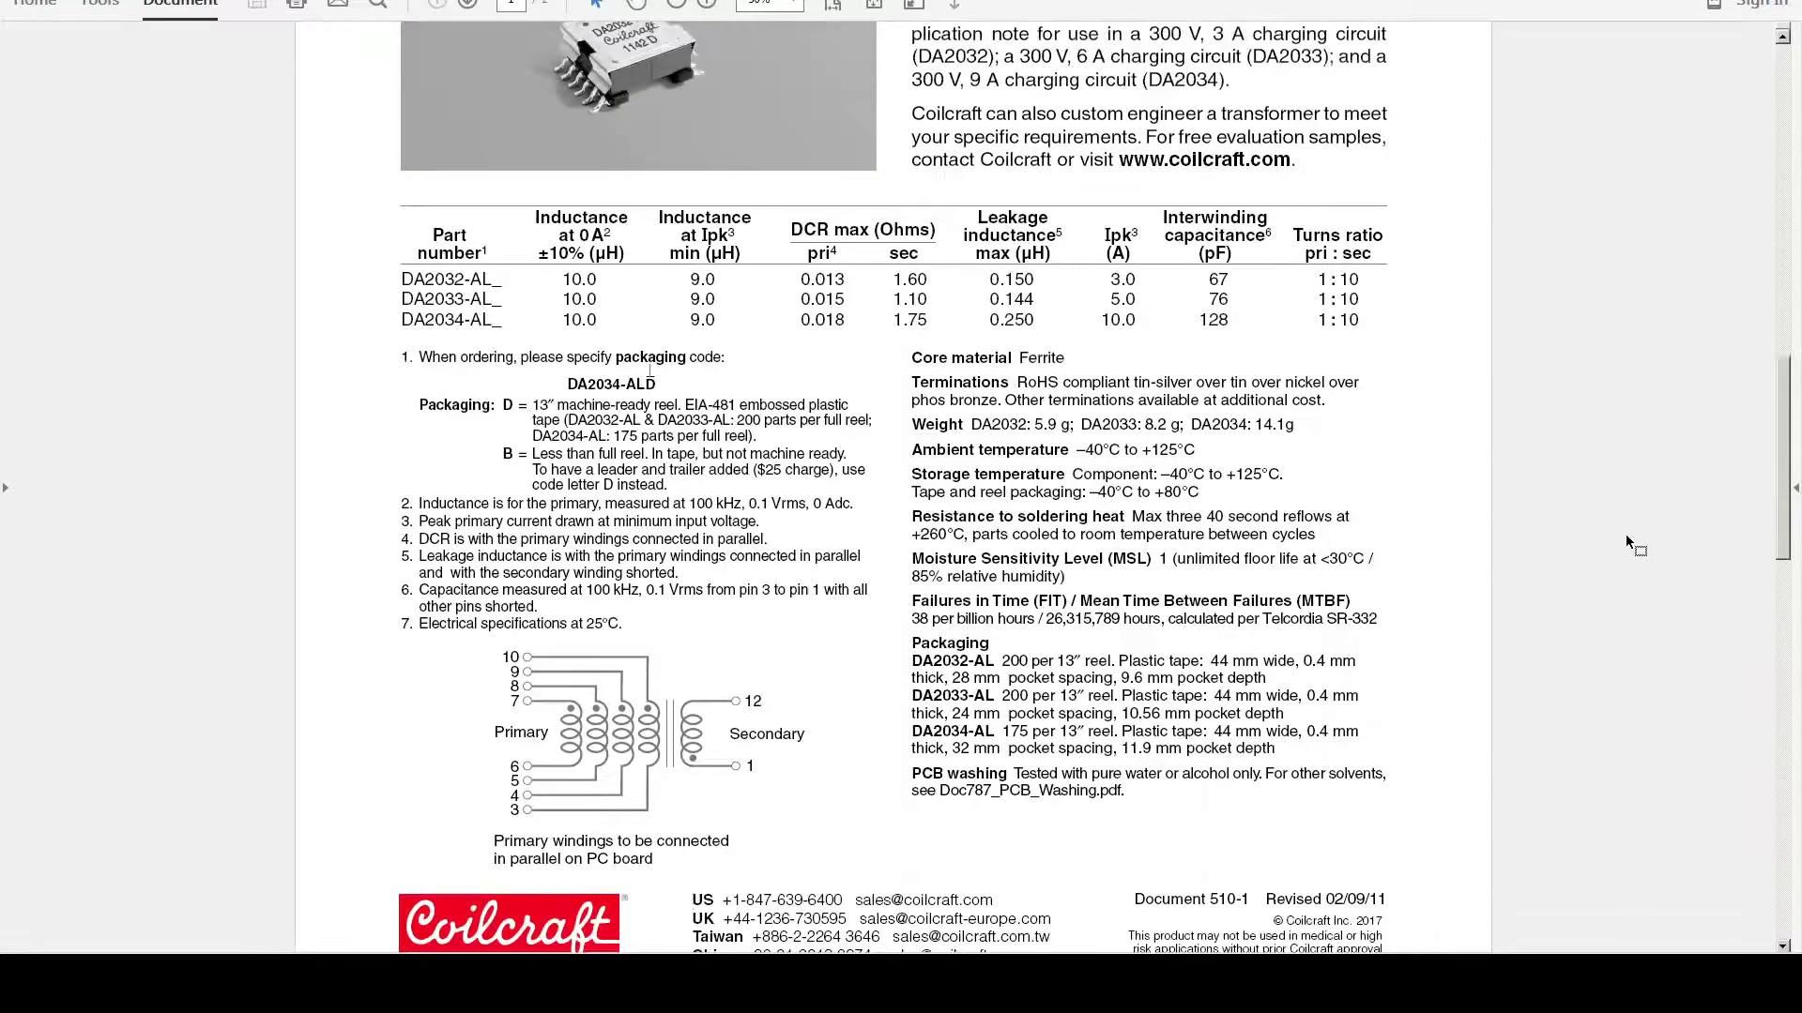
{"action": "scroll", "coordinate": [1625, 532], "scroll_direction": "up", "scroll_amount": 5}
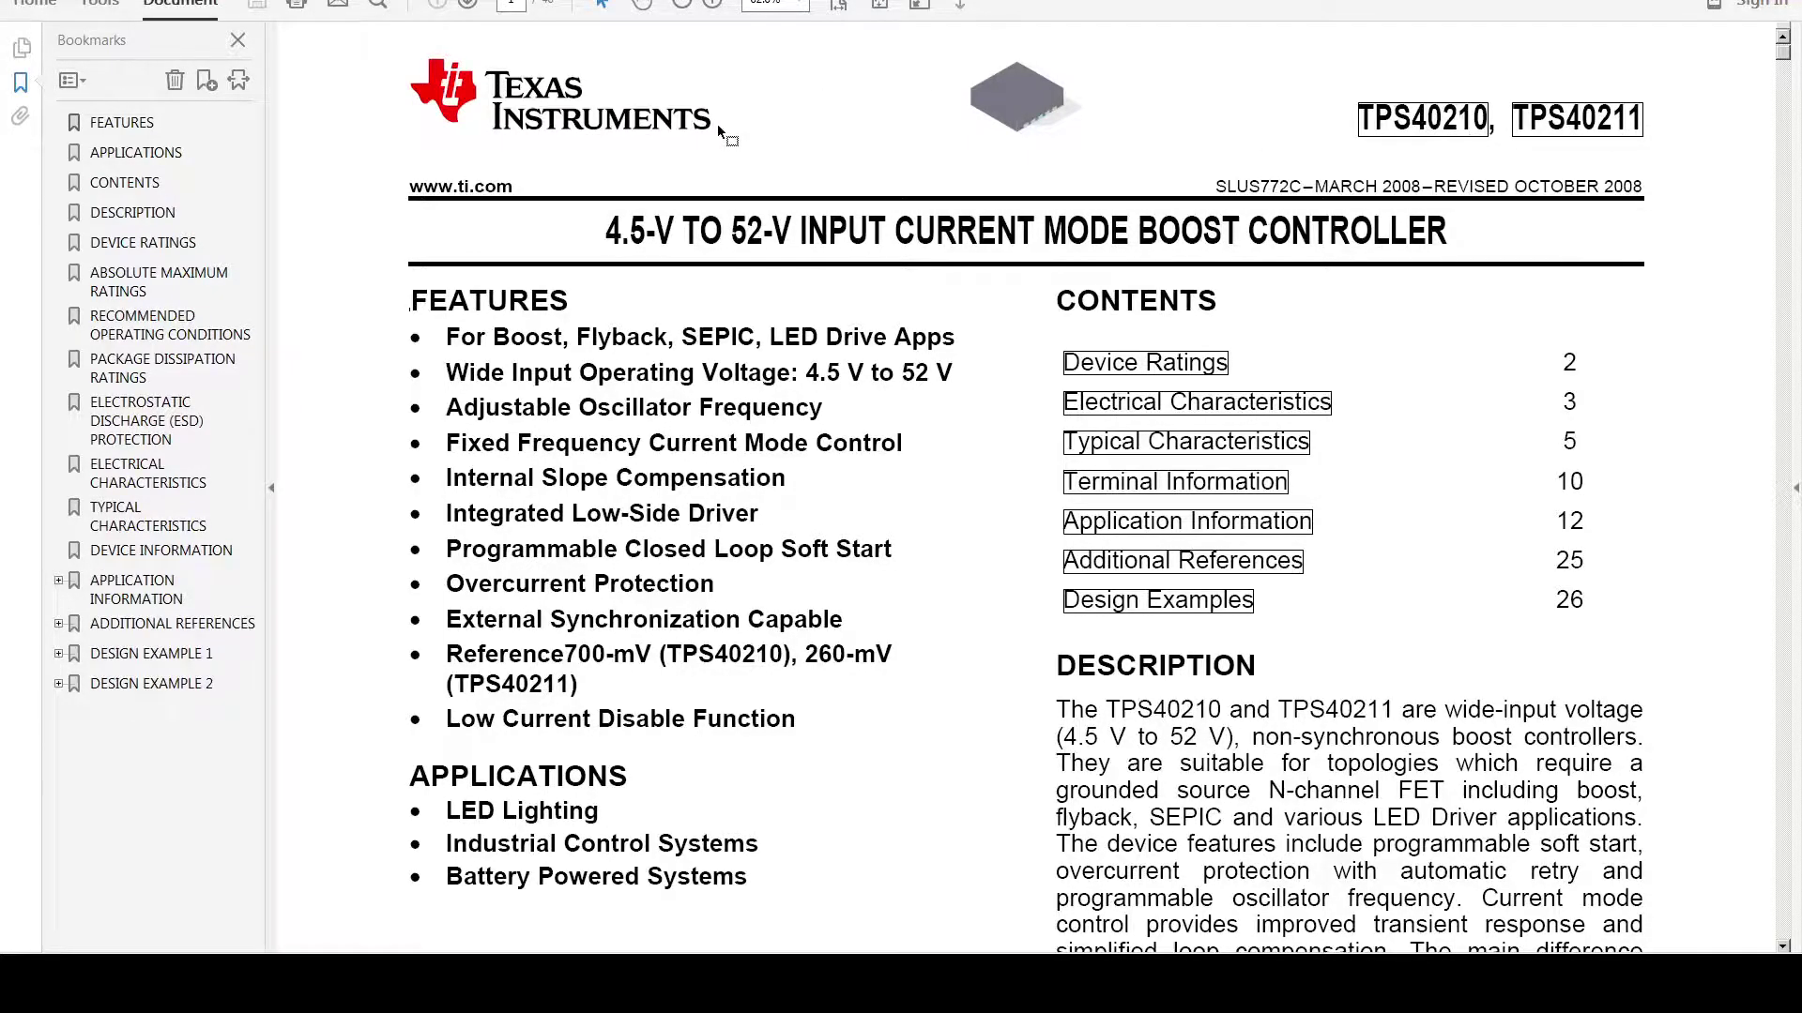
Step: Switch to Firefox showing Mouser's TPS40210 search results with stock and pricing
{"action": "key", "text": "alt+Tab"}
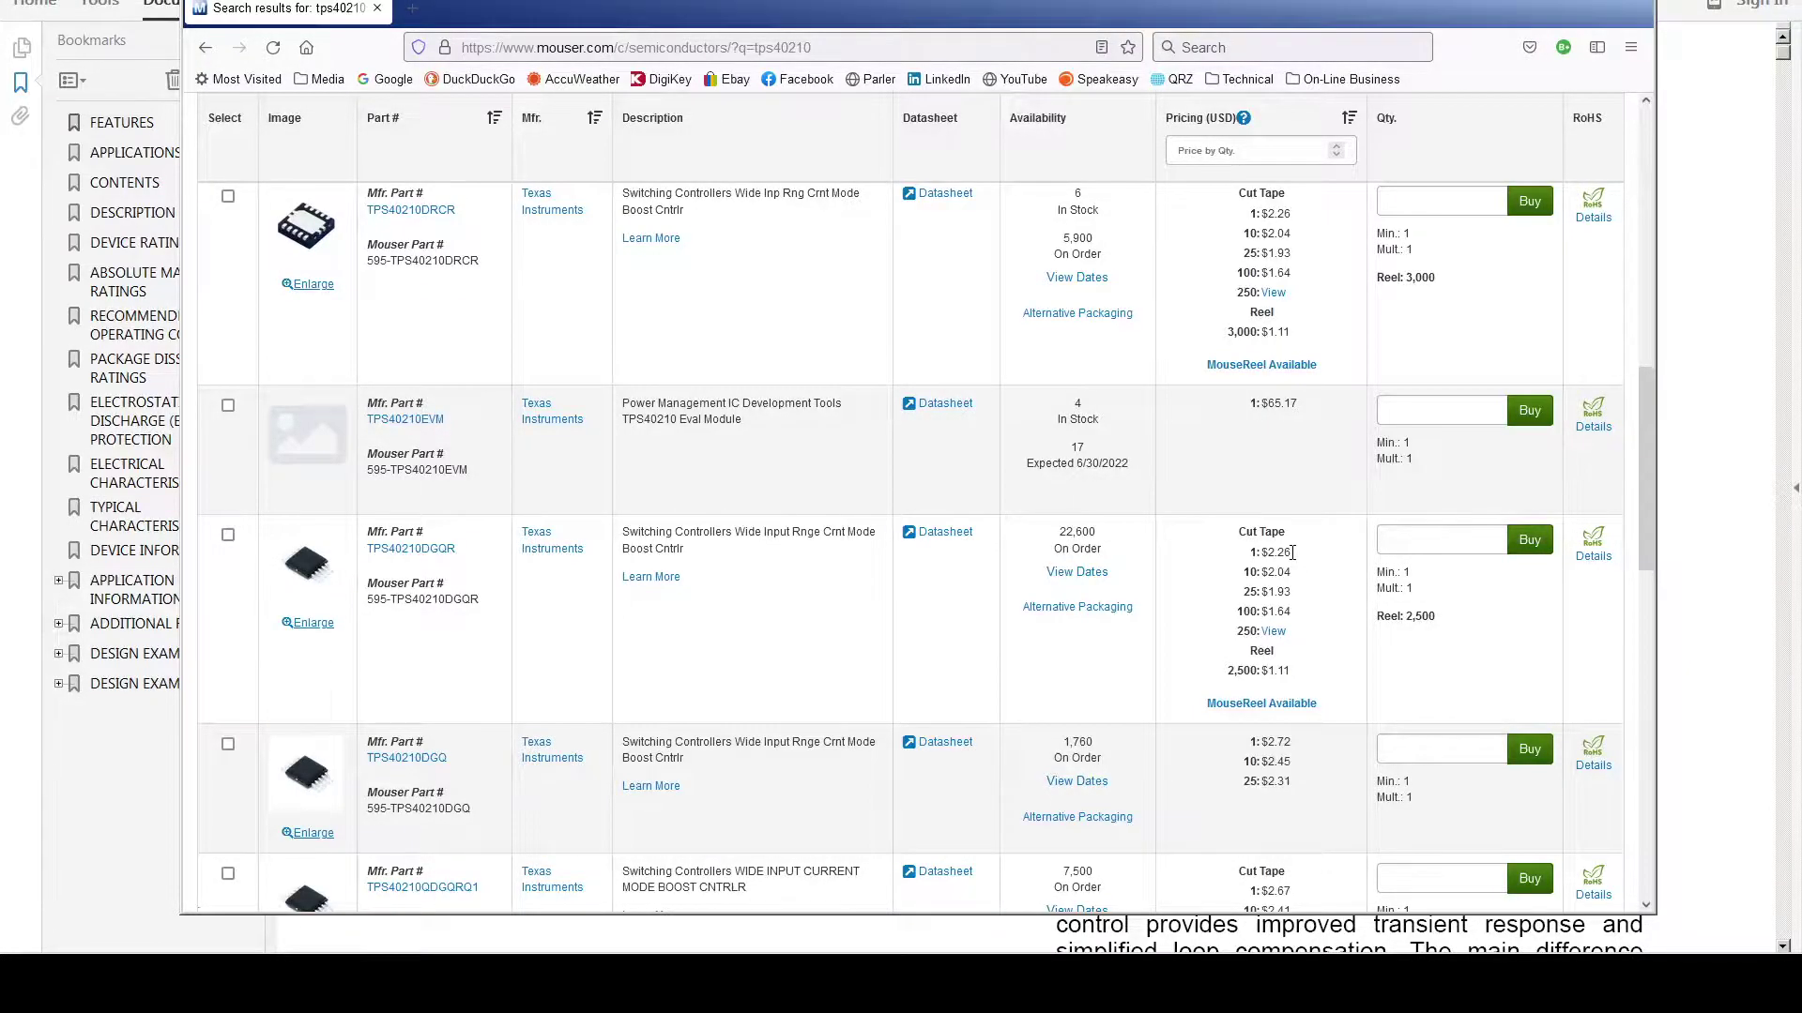
Step: Go back to the TPS40210/TPS40211 datasheet front page in Acrobat Reader
{"action": "key", "text": "alt+Tab"}
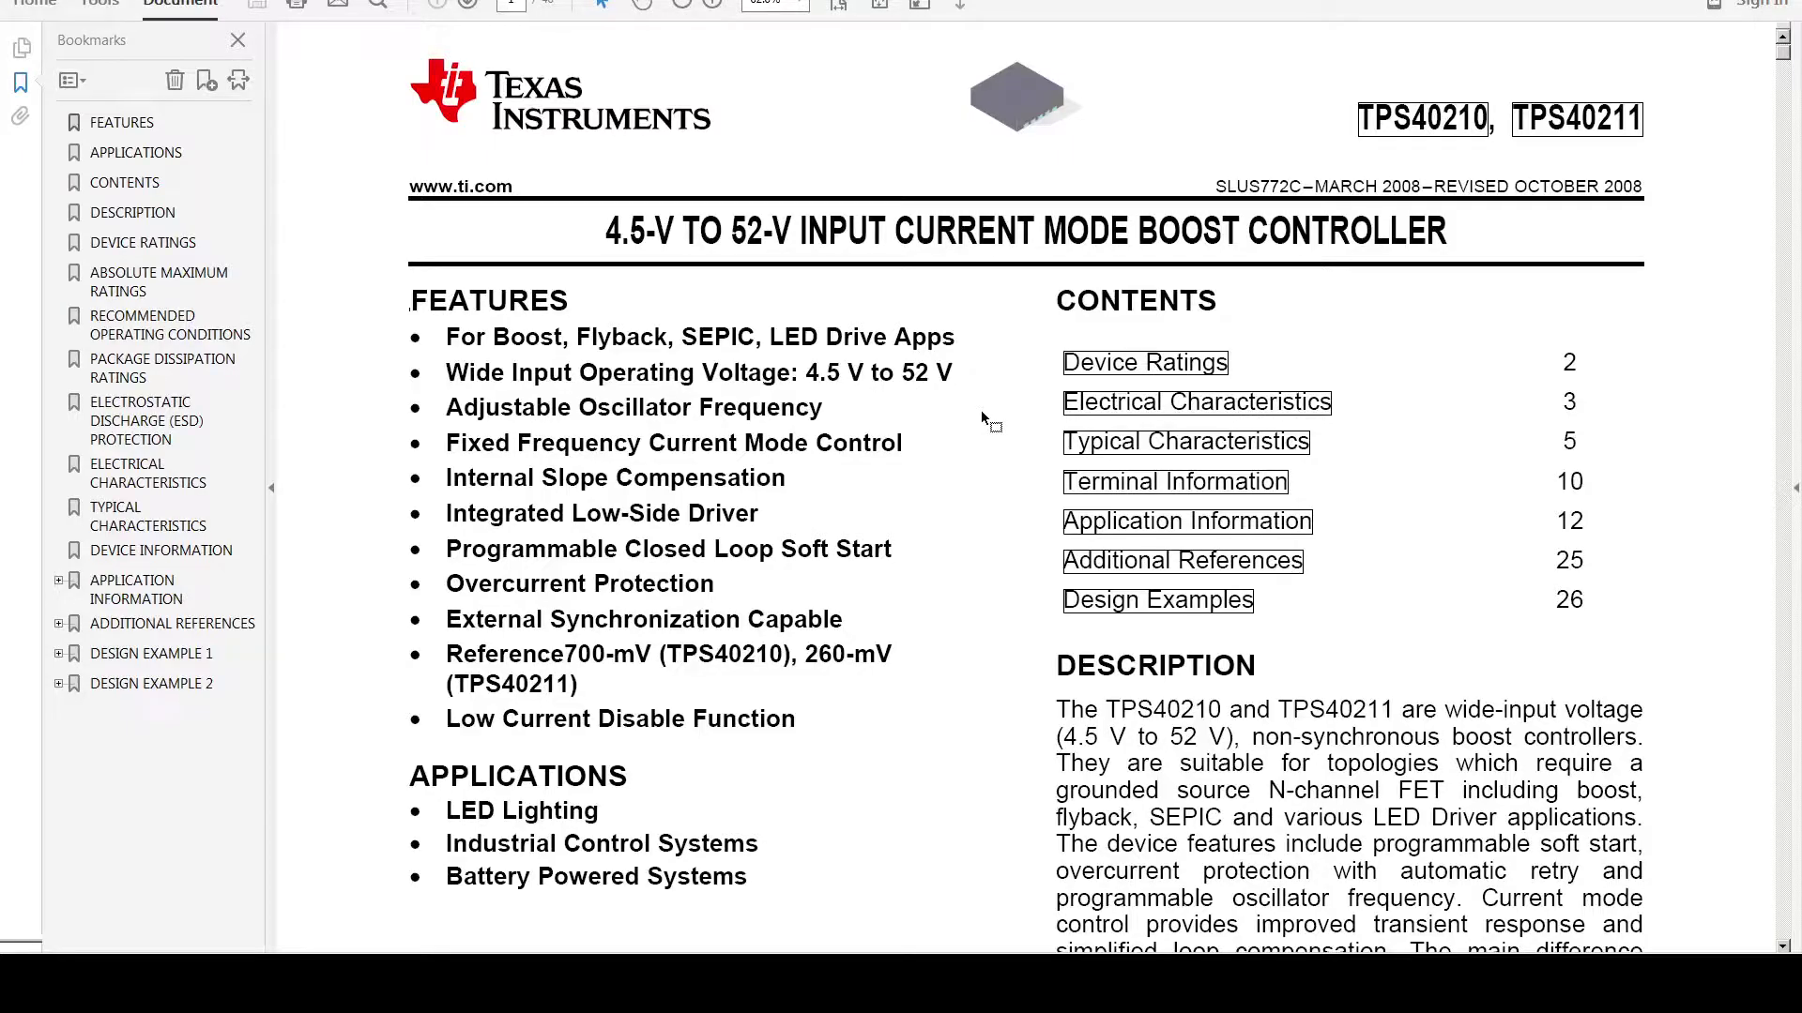
Step: Scroll down page one to the TPS40210 typical application circuit
{"action": "scroll", "coordinate": [985, 409], "scroll_direction": "down", "scroll_amount": 2}
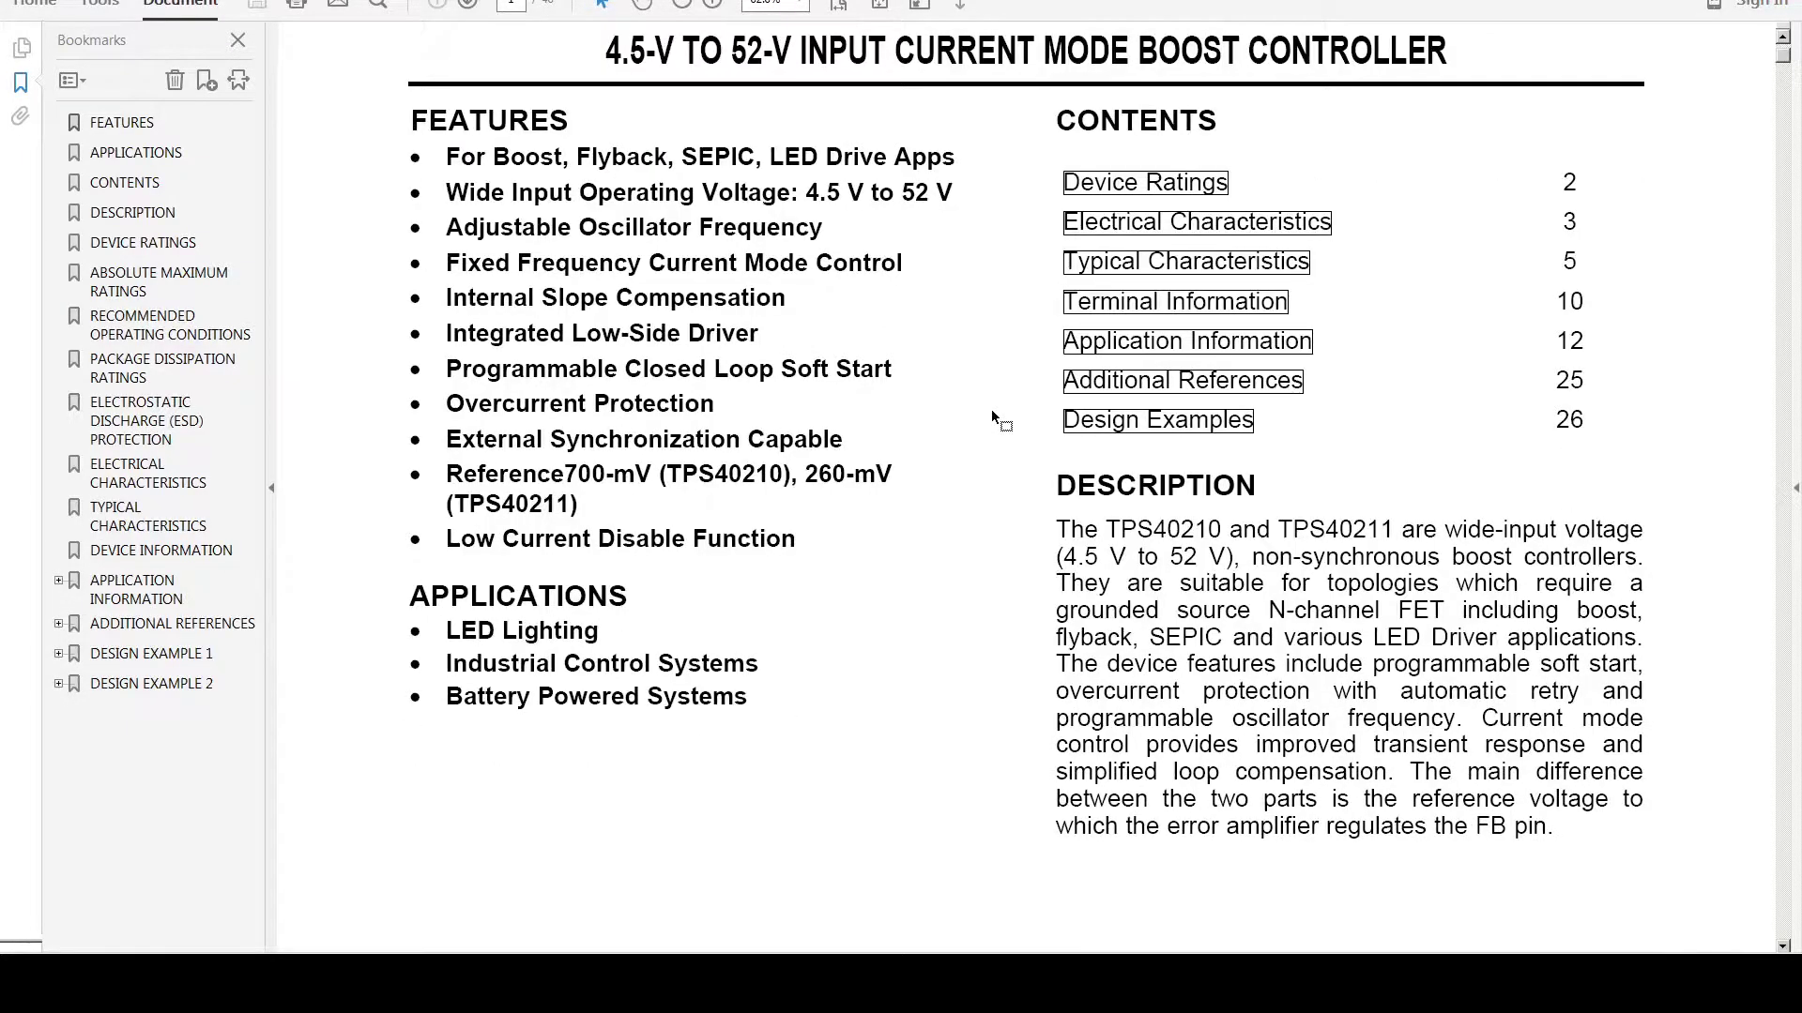
{"action": "scroll", "coordinate": [991, 409], "scroll_direction": "down", "scroll_amount": 3}
{"action": "scroll", "coordinate": [993, 409], "scroll_direction": "down", "scroll_amount": 3}
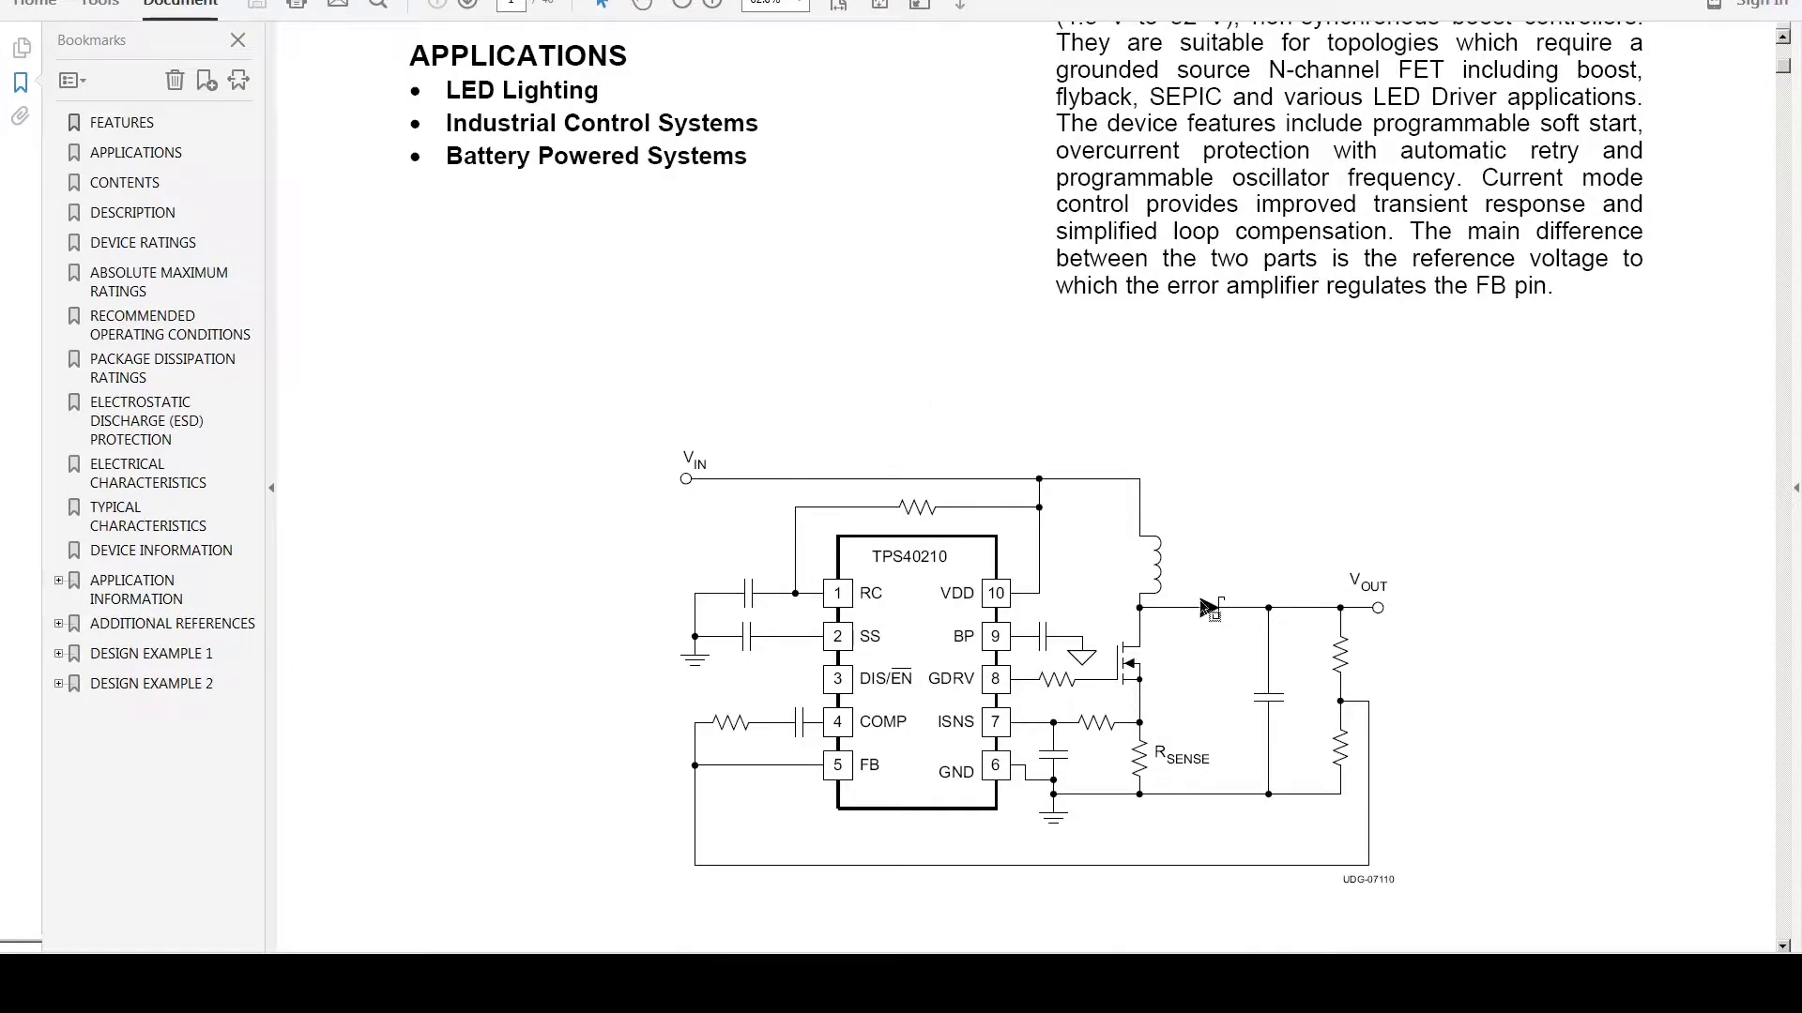
{"action": "scroll", "coordinate": [695, 829], "scroll_direction": "down", "scroll_amount": 2}
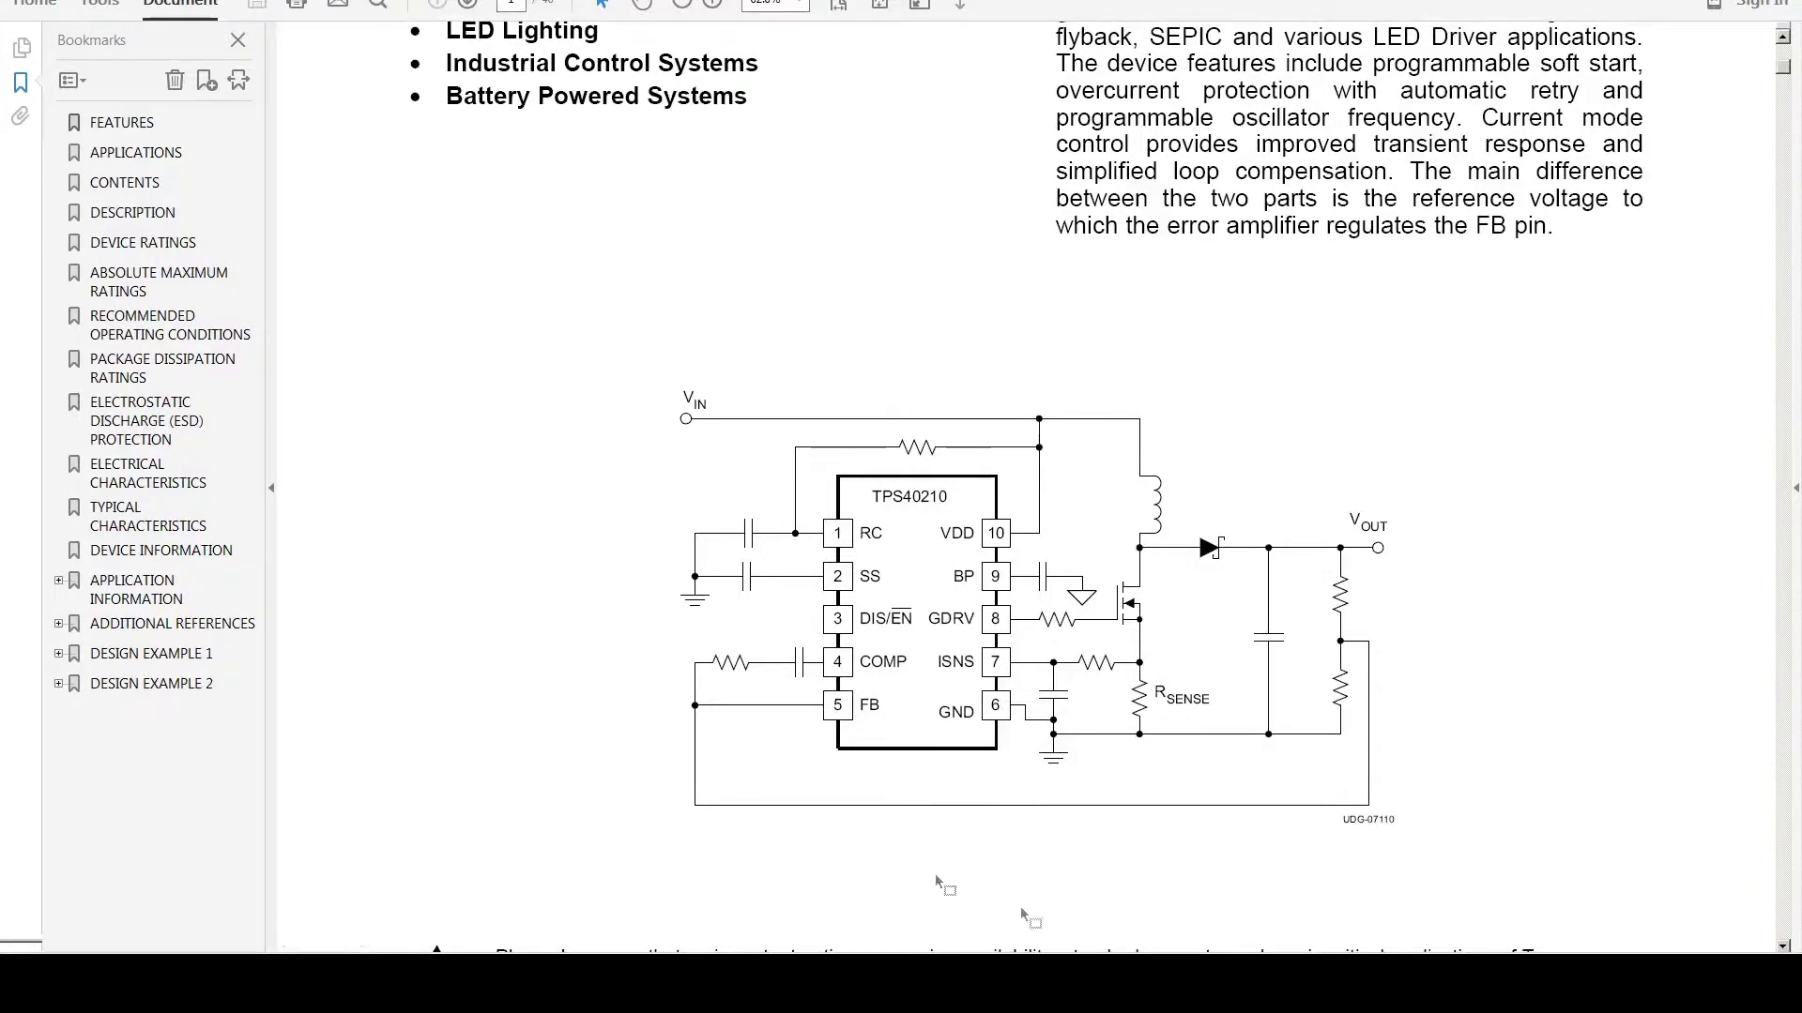
{"action": "scroll", "coordinate": [1436, 591], "scroll_direction": "down", "scroll_amount": 1}
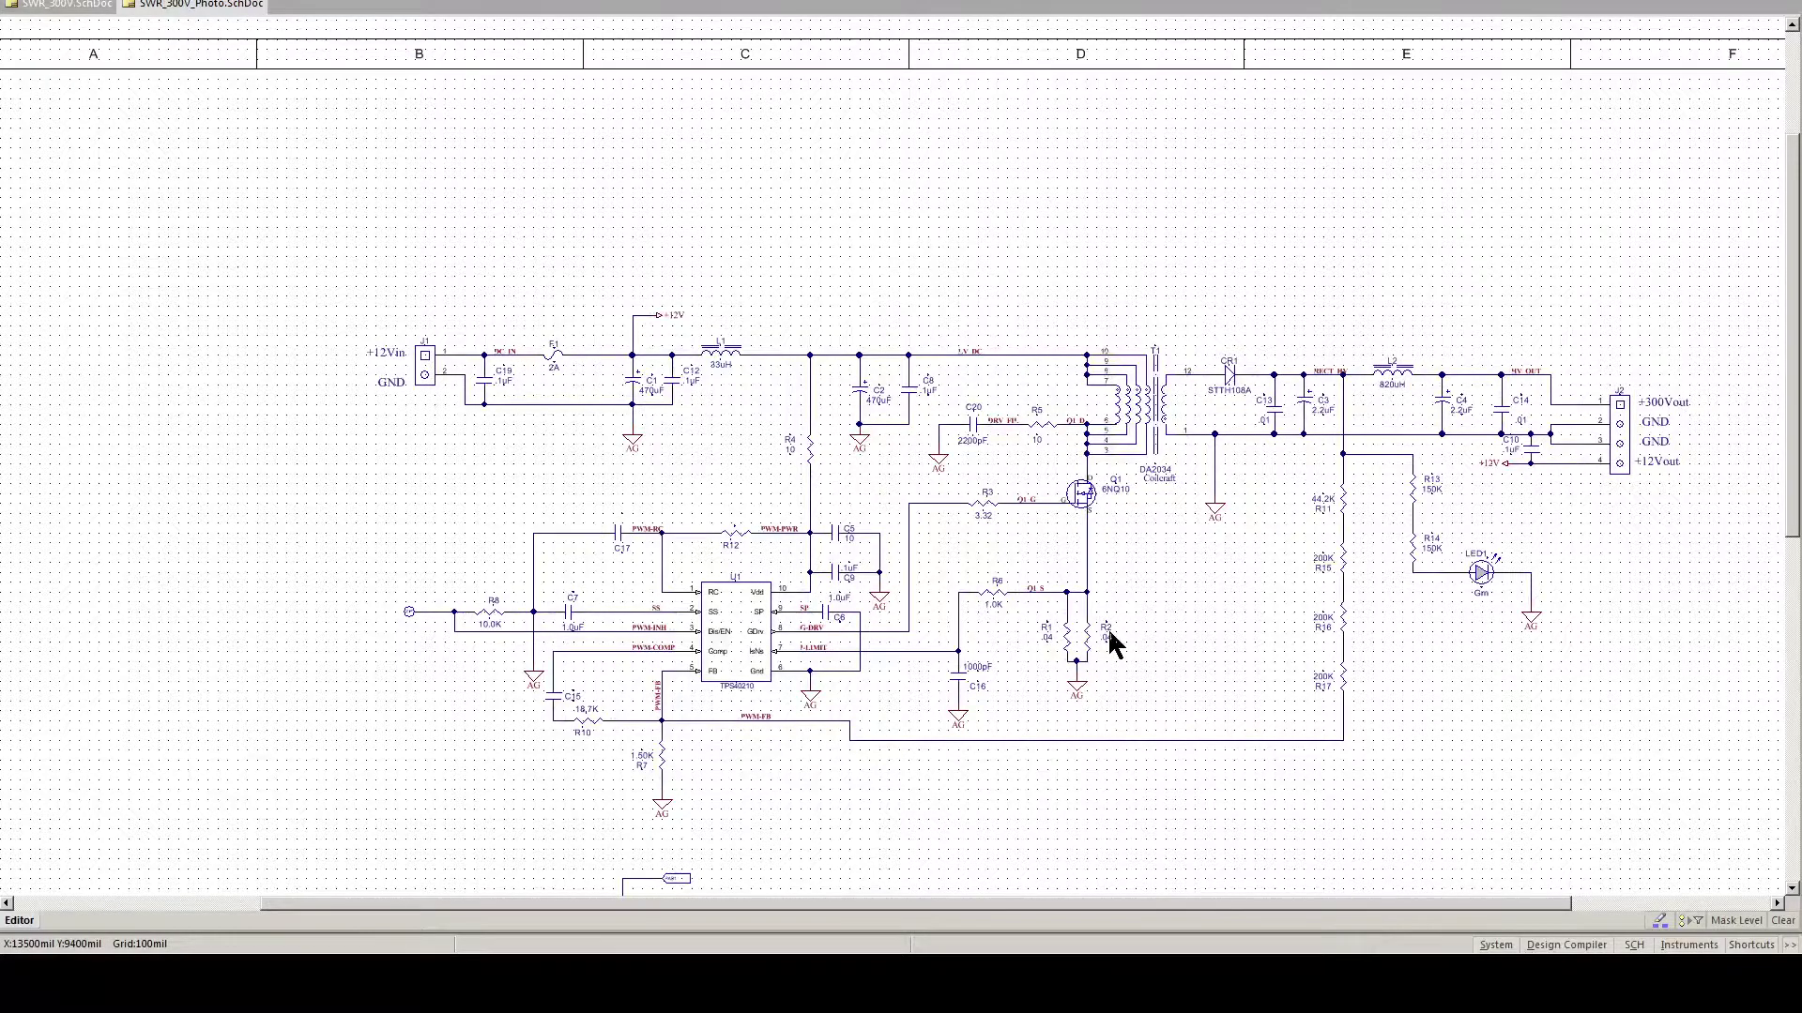
Step: Check Q1's 6NQ10 MOSFET properties, close them unchanged and clear the selection
{"action": "scroll", "coordinate": [742, 736], "scroll_direction": "up", "scroll_amount": 3}
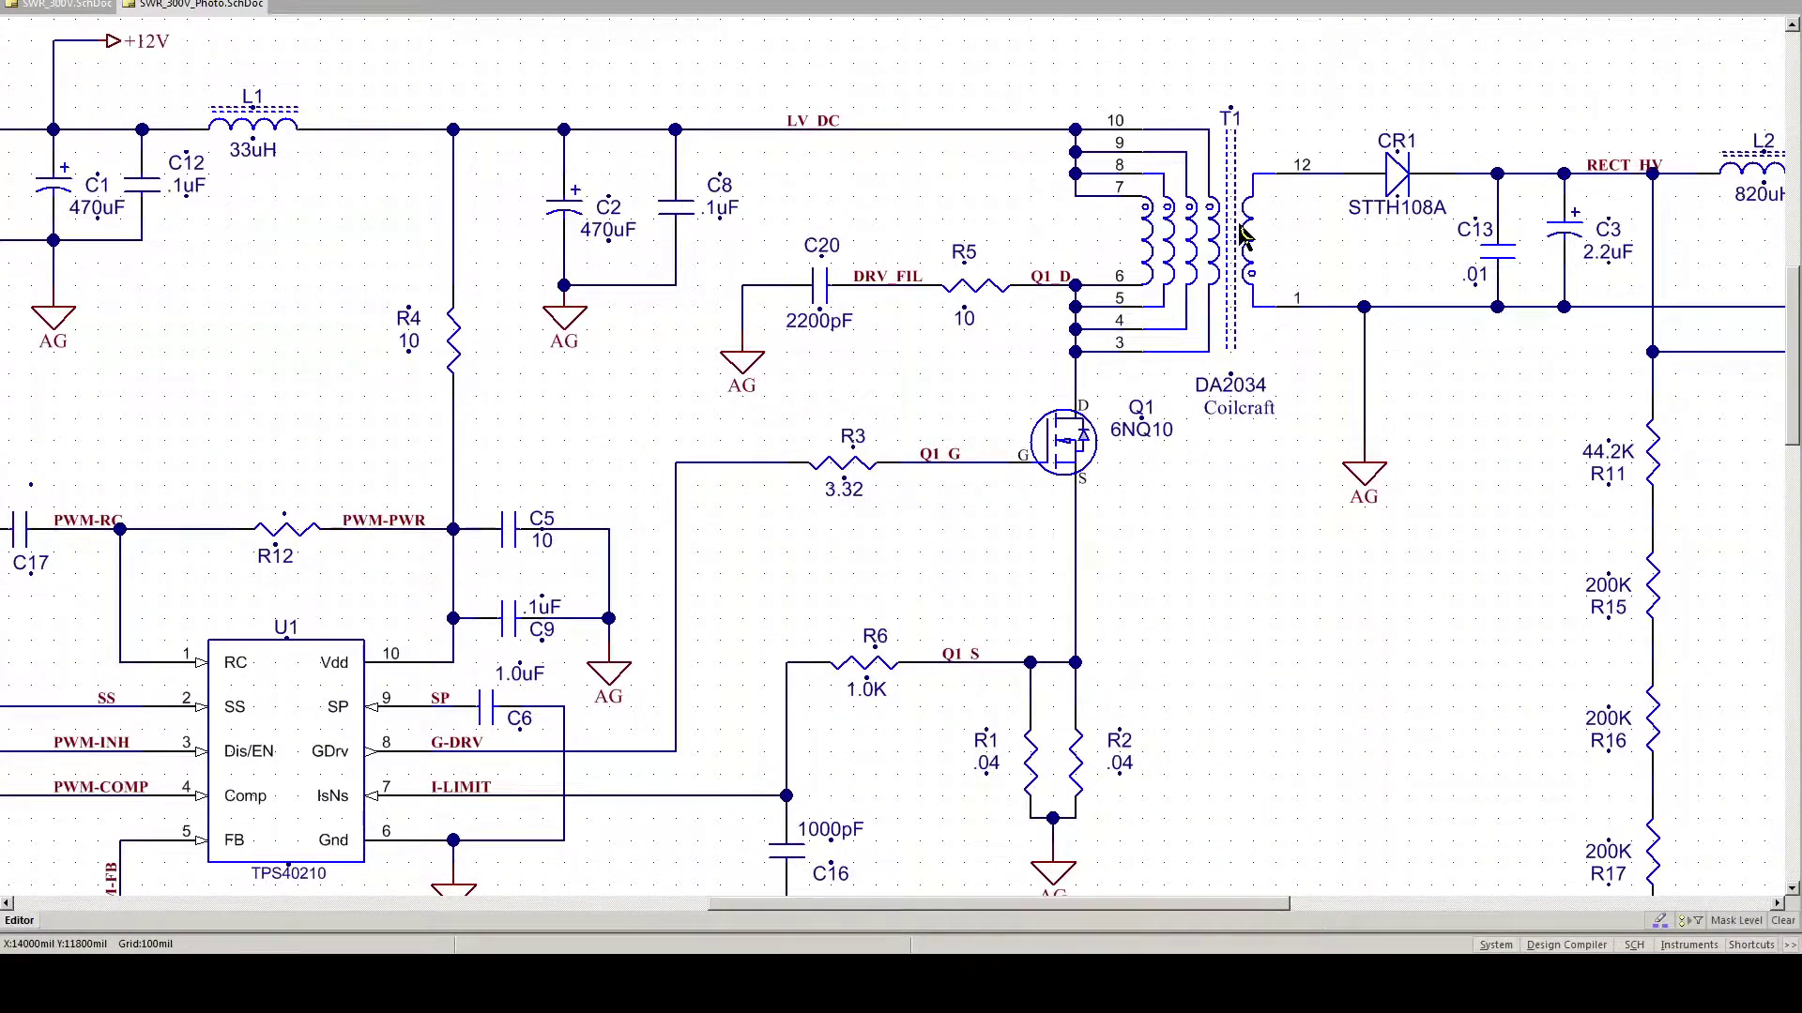
{"action": "double_click", "coordinate": [1089, 455]}
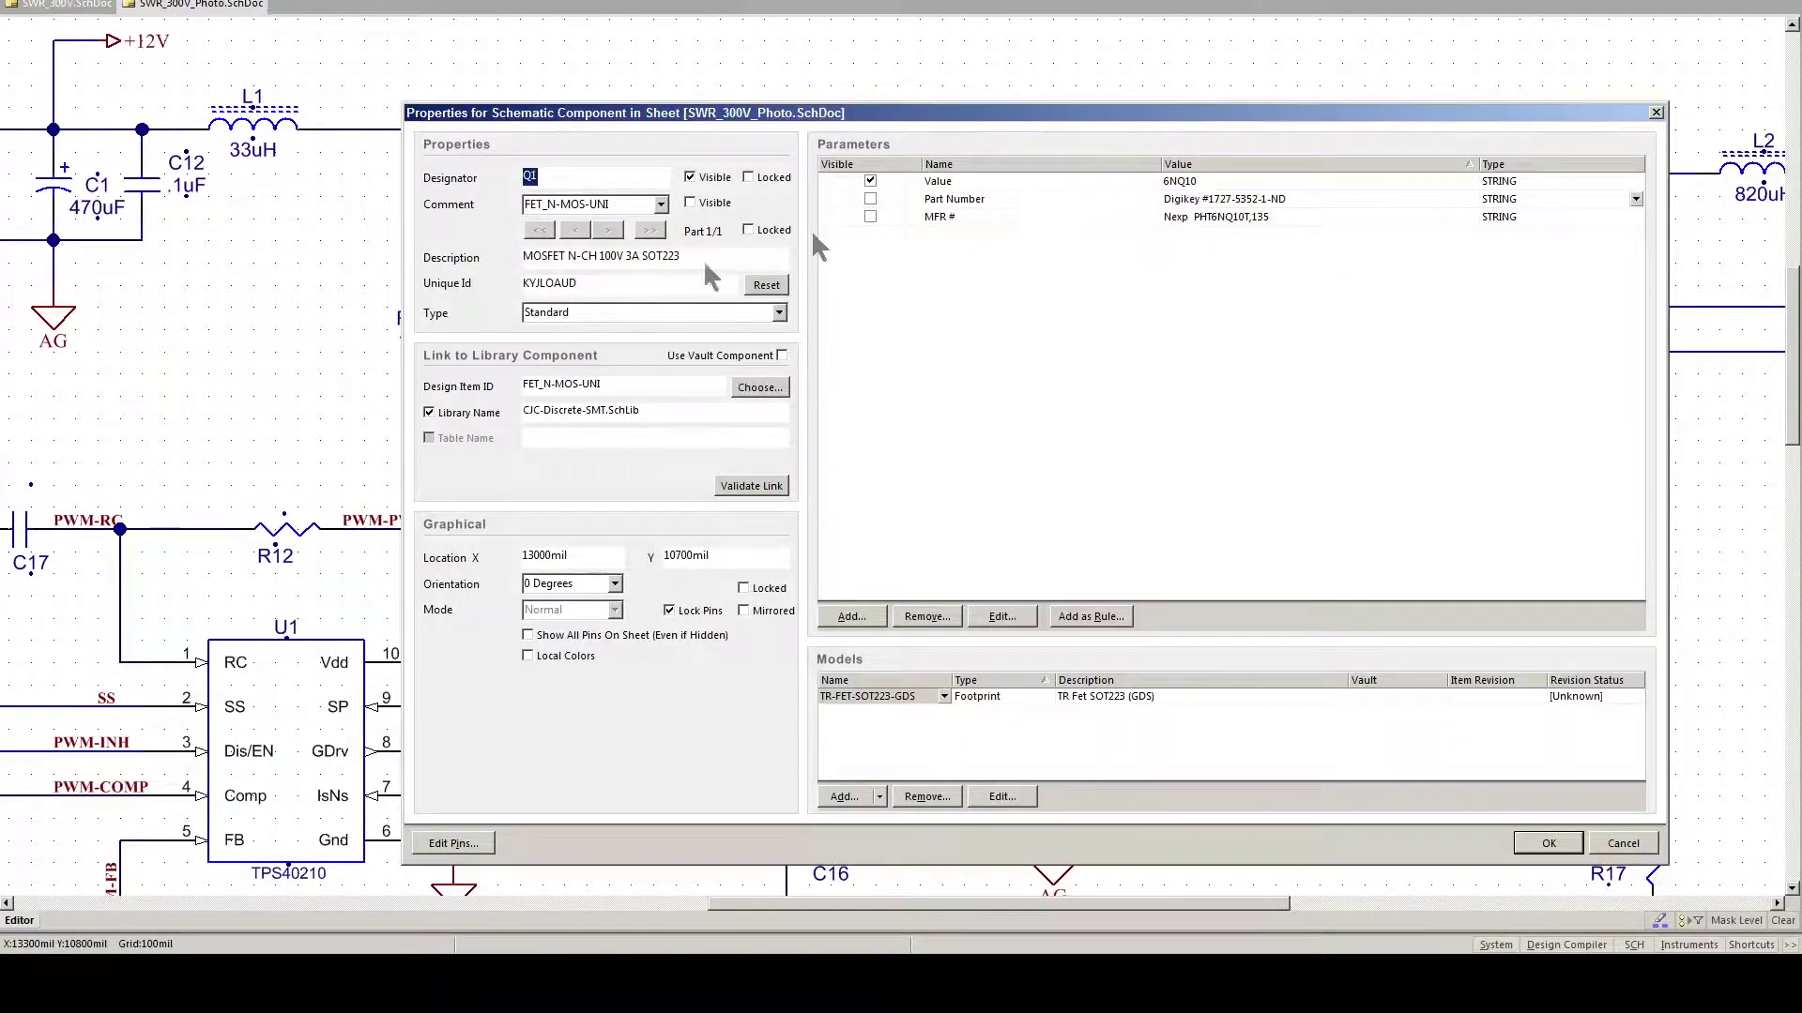
{"action": "left_click", "coordinate": [1657, 112]}
{"action": "left_click", "coordinate": [1202, 583]}
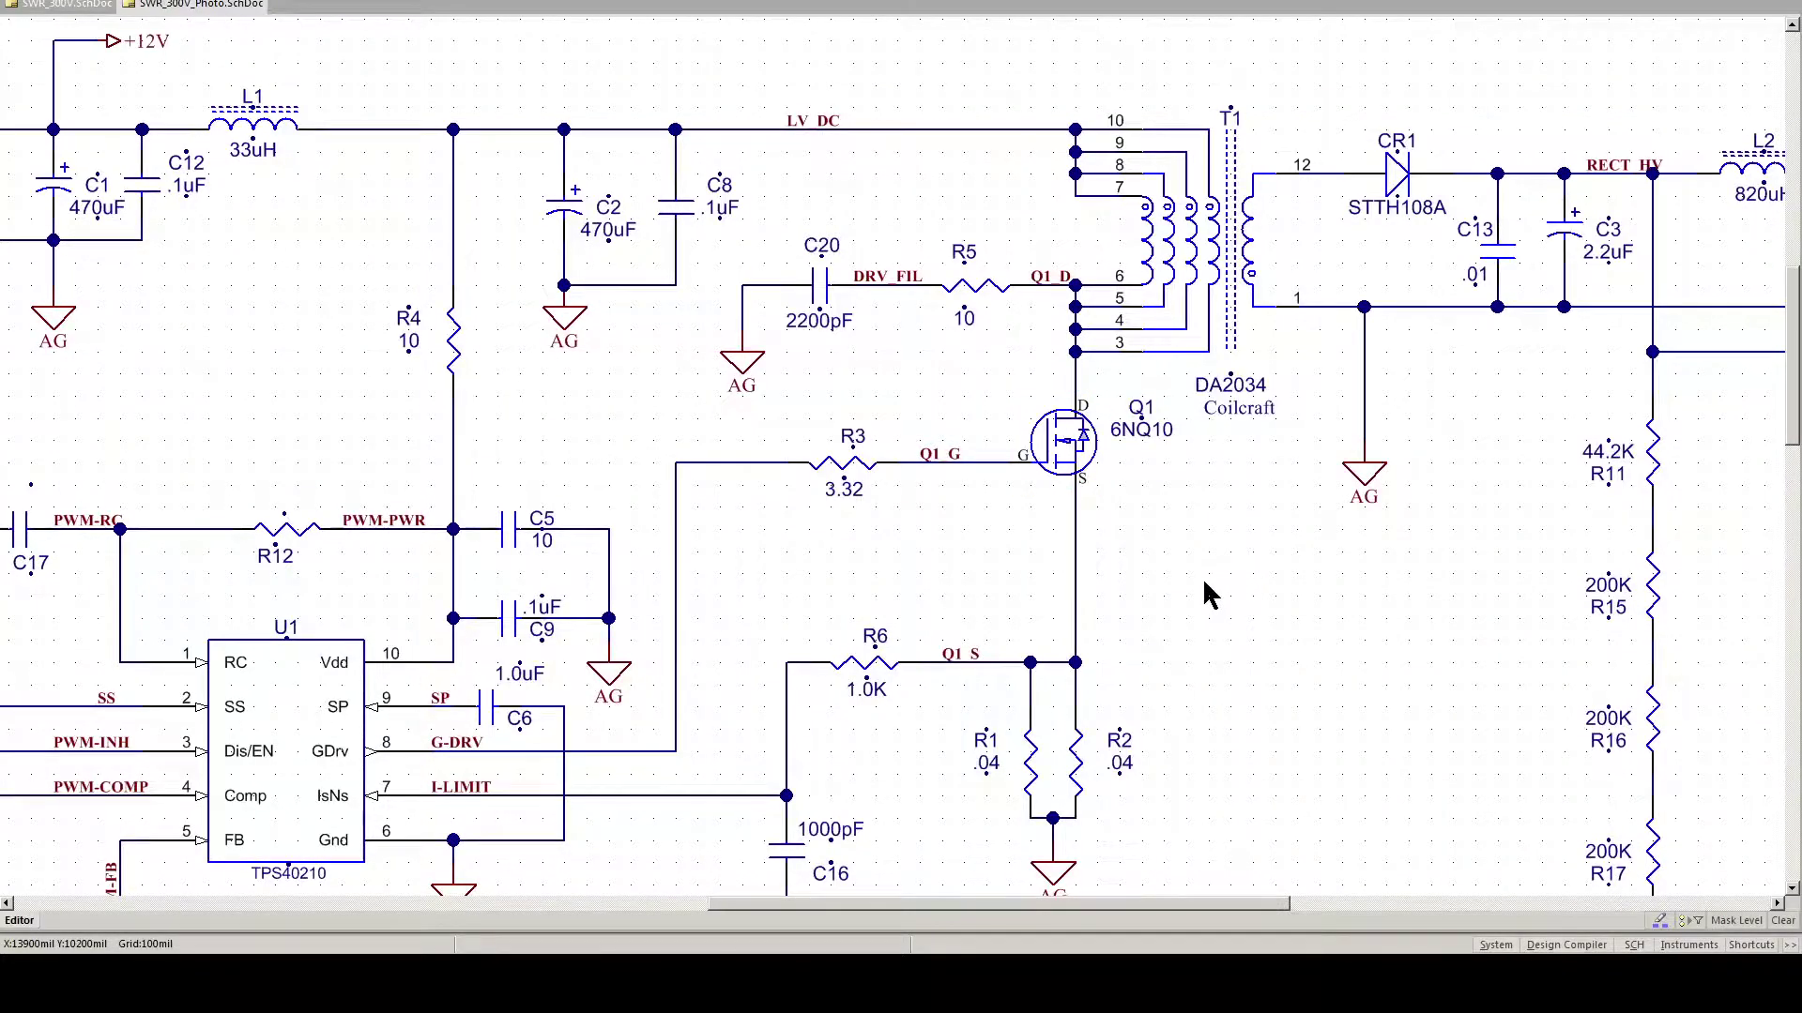
Step: Pan across the schematic around U1, T1 and J2, then switch to SWR_300V.PcbDoc
{"action": "scroll", "coordinate": [1203, 576], "scroll_direction": "left", "scroll_amount": 5}
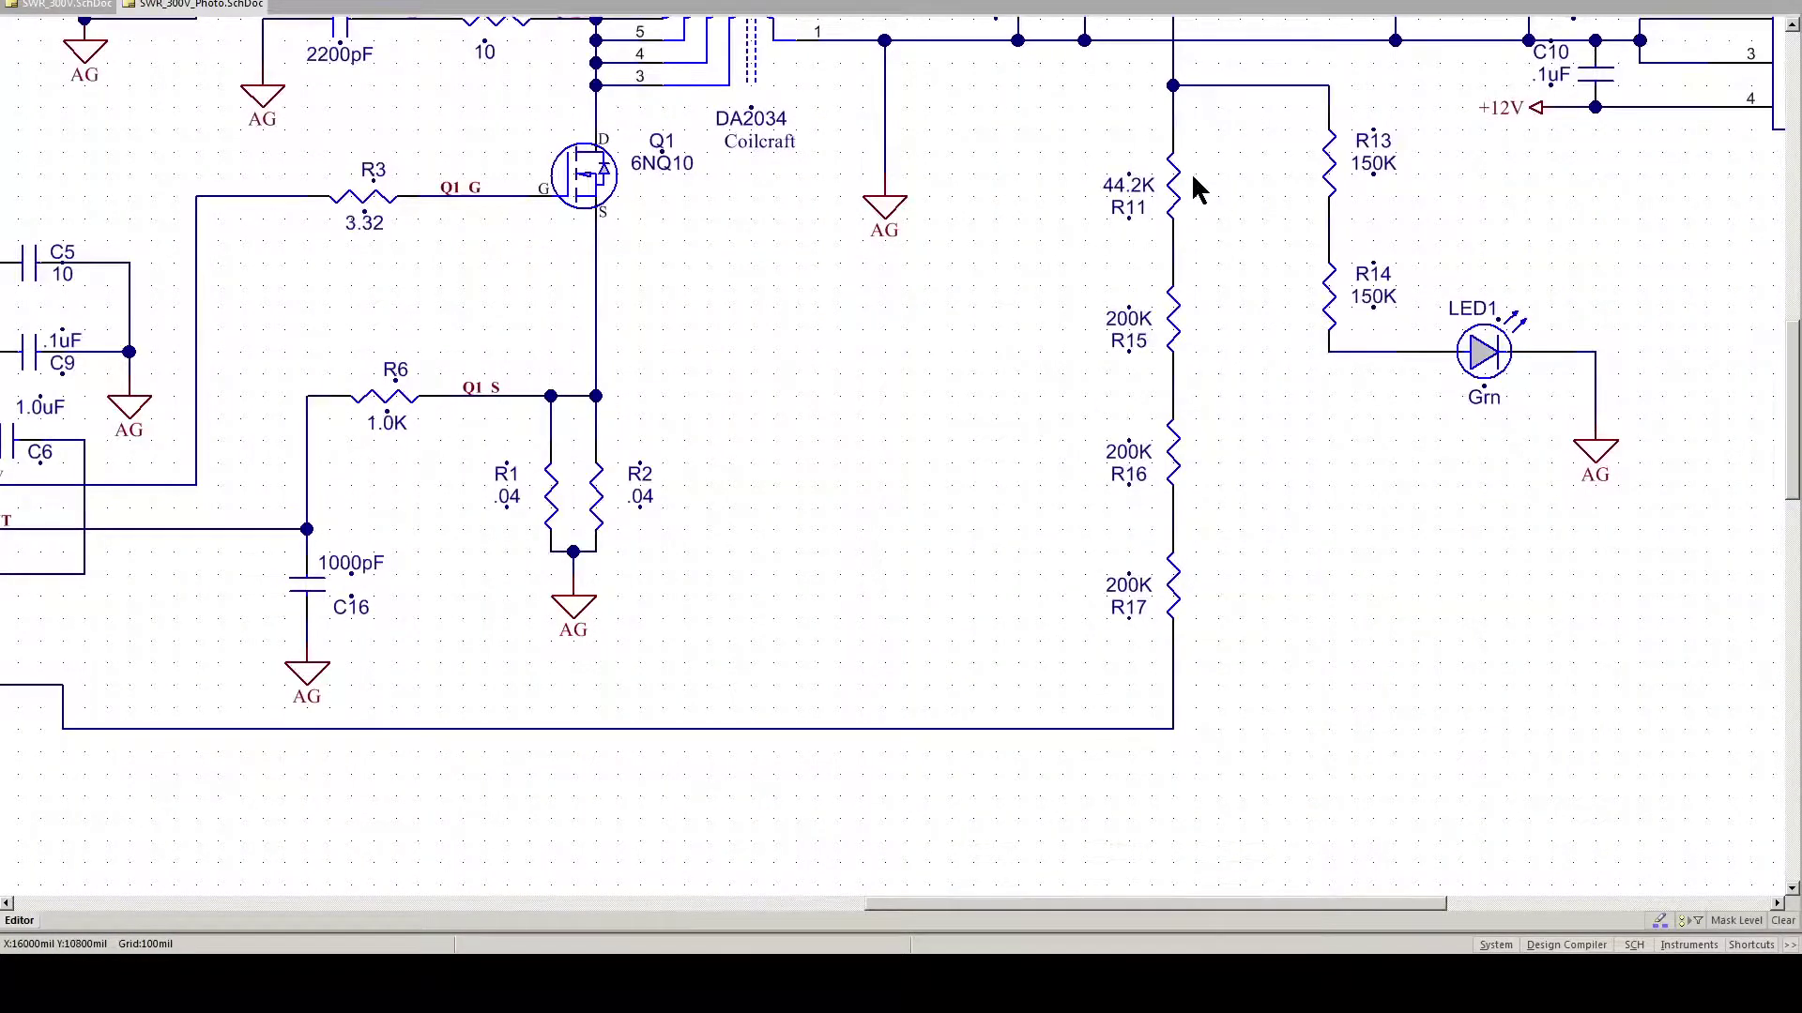
{"action": "left_click_drag", "start_coordinate": [1088, 903], "coordinate": [860, 883]}
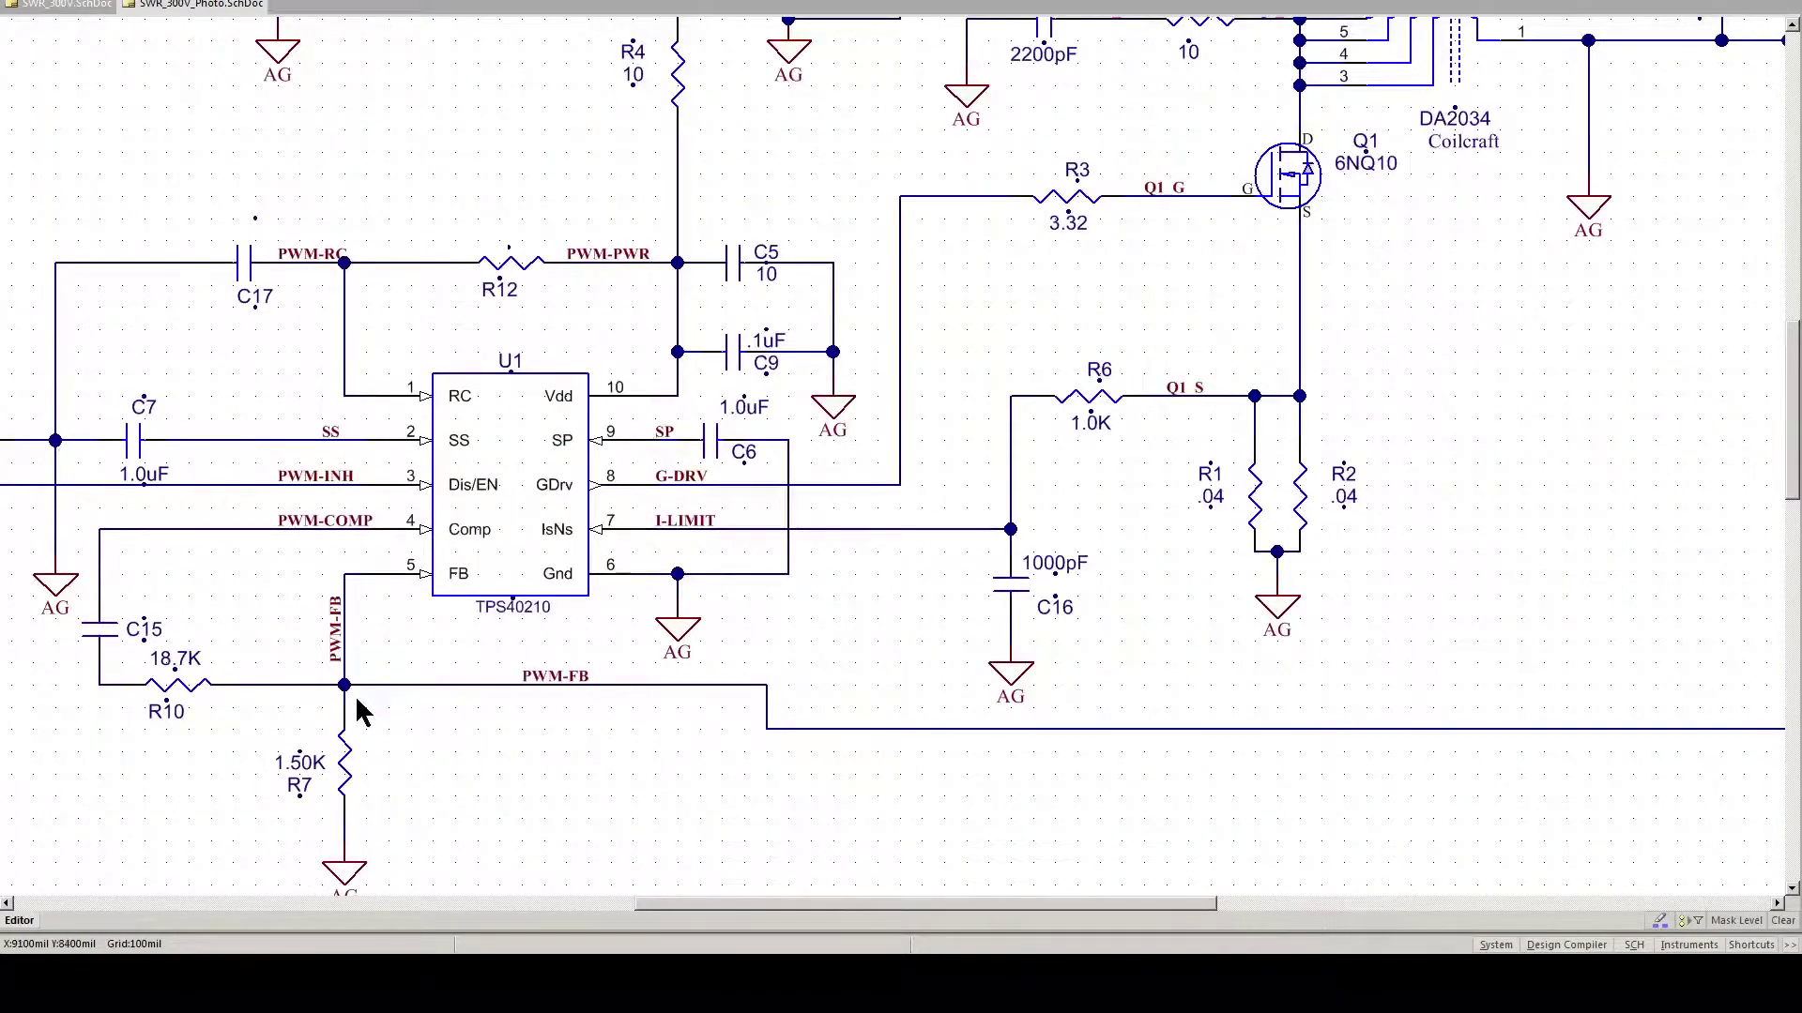
{"action": "left_click_drag", "start_coordinate": [746, 915], "coordinate": [1007, 914]}
{"action": "scroll", "coordinate": [1130, 549], "scroll_direction": "up", "scroll_amount": 5}
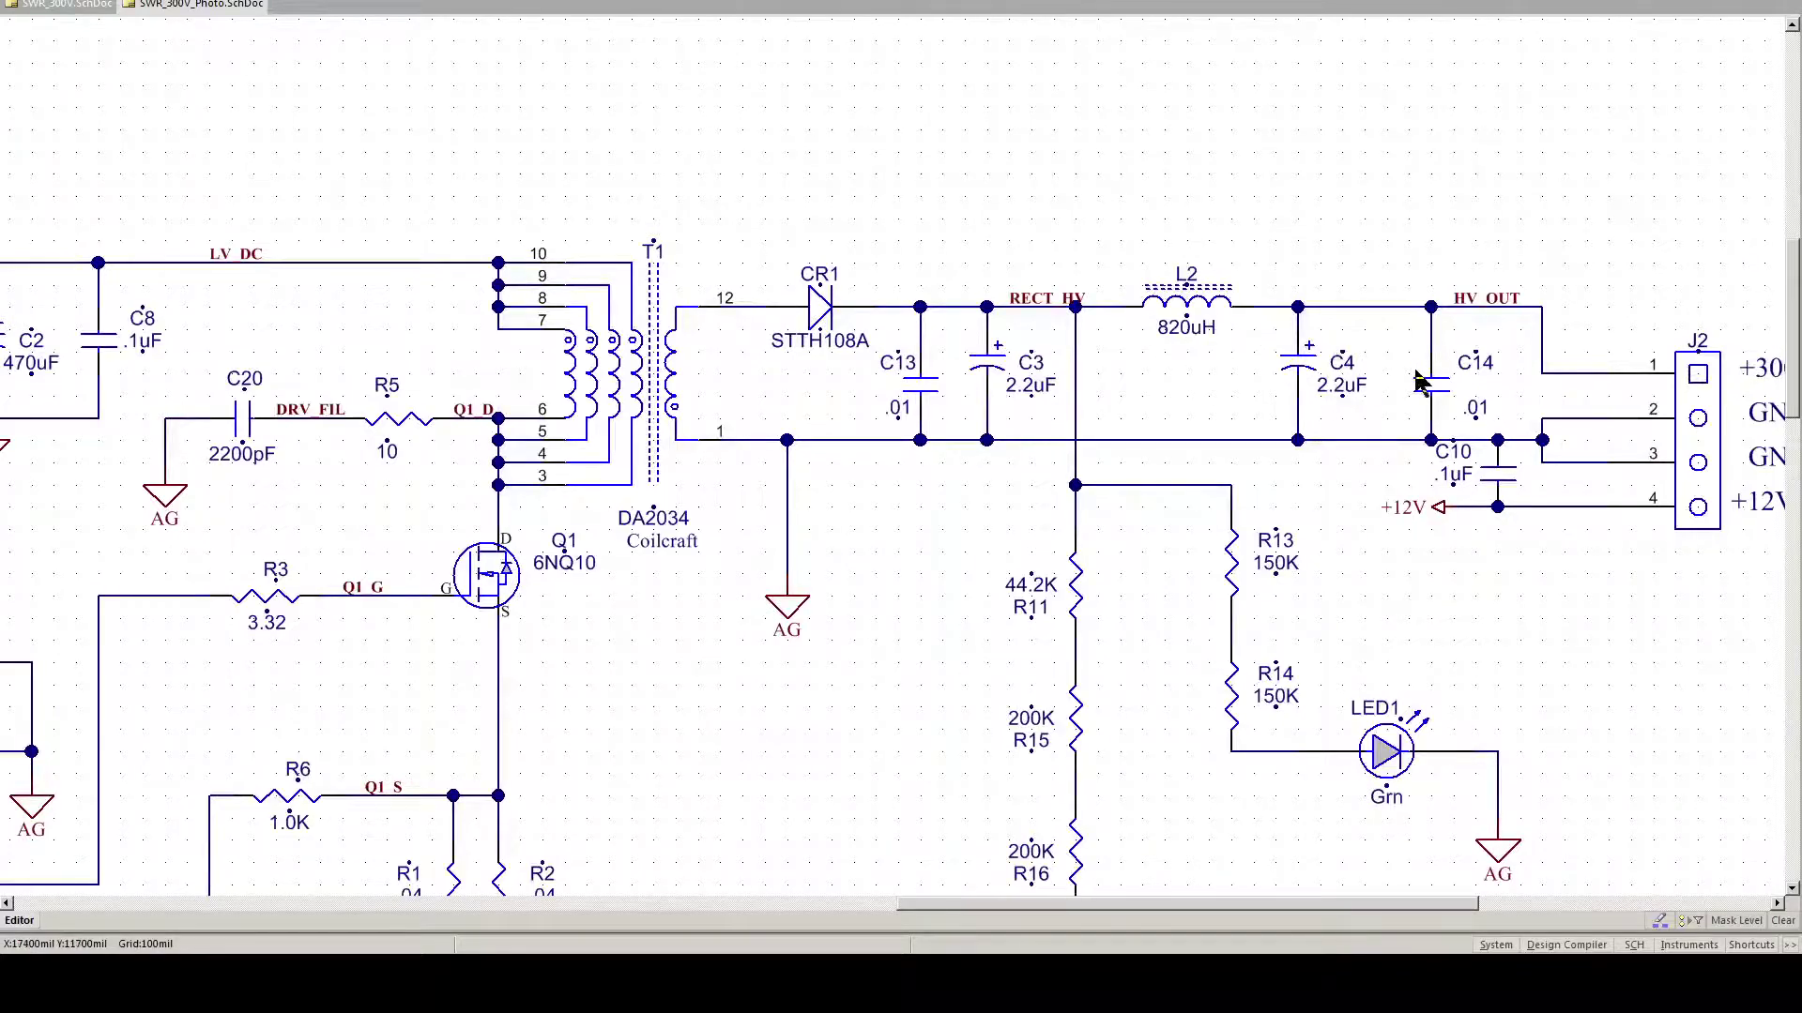
{"action": "scroll", "coordinate": [1384, 469], "scroll_direction": "right", "scroll_amount": 4}
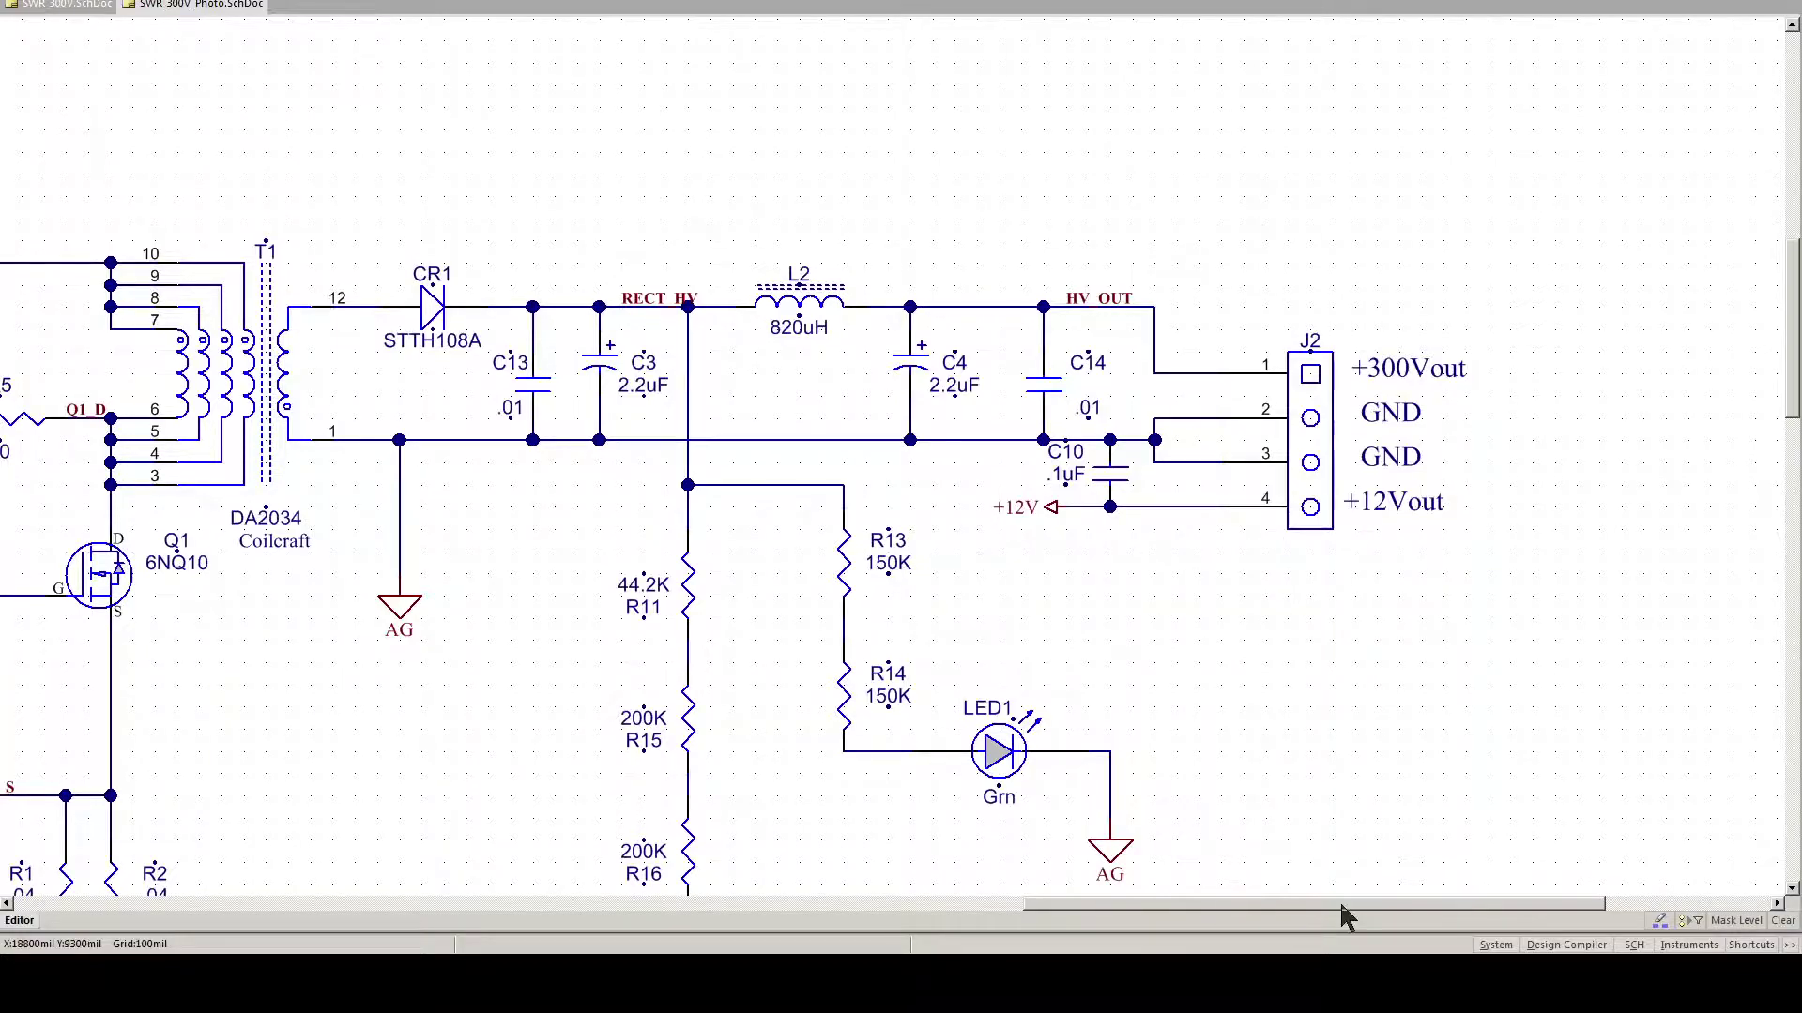
{"action": "left_click_drag", "start_coordinate": [1342, 907], "coordinate": [861, 905]}
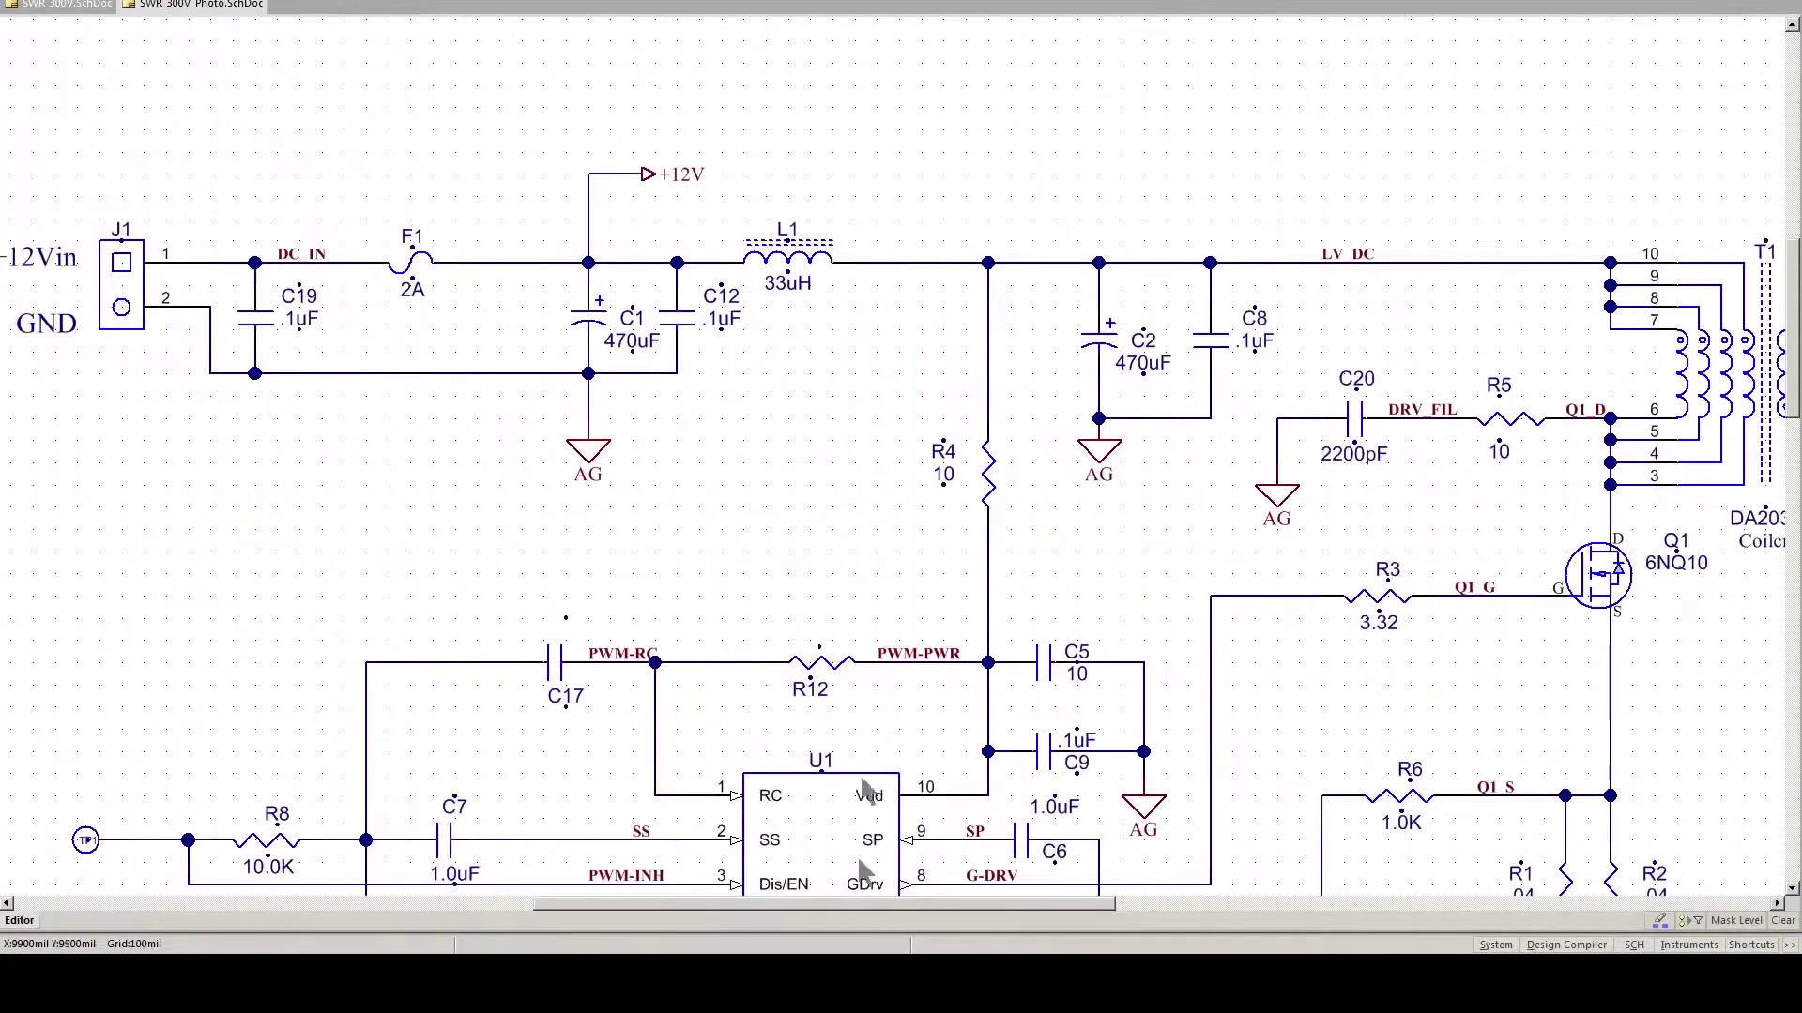
{"action": "scroll", "coordinate": [812, 513], "scroll_direction": "down", "scroll_amount": 5}
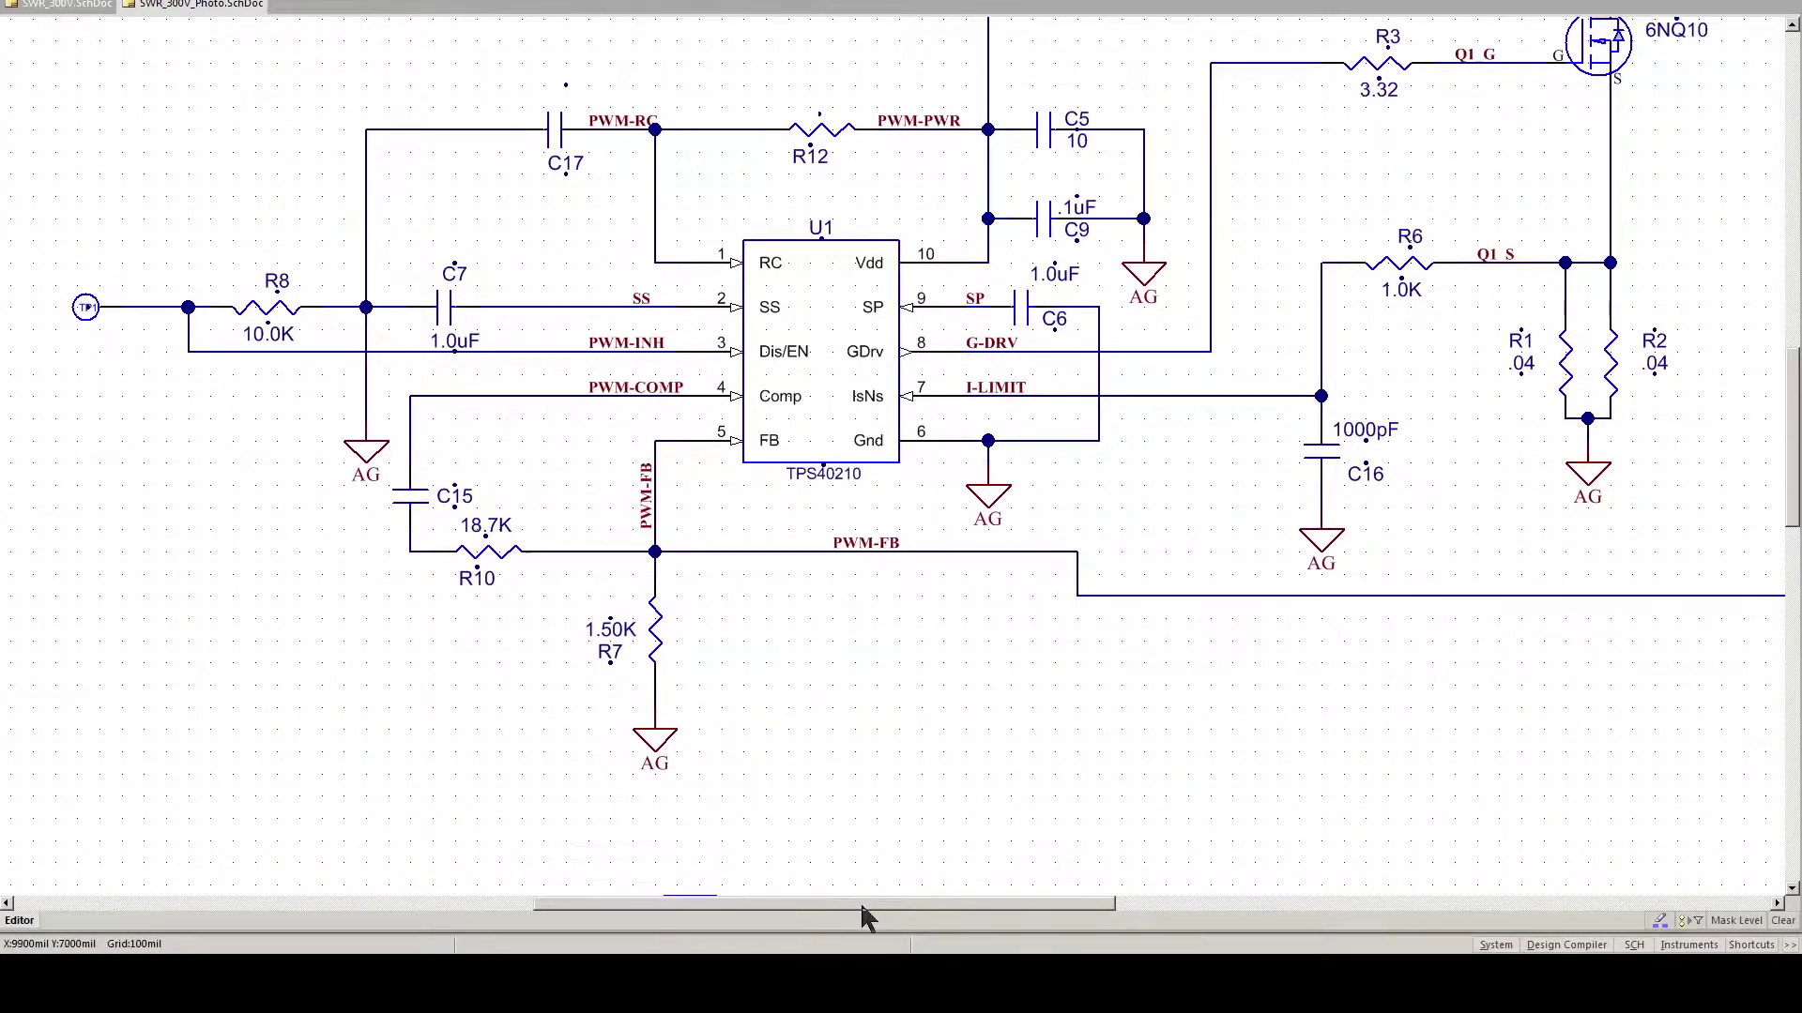
{"action": "left_click_drag", "start_coordinate": [886, 899], "coordinate": [1043, 831]}
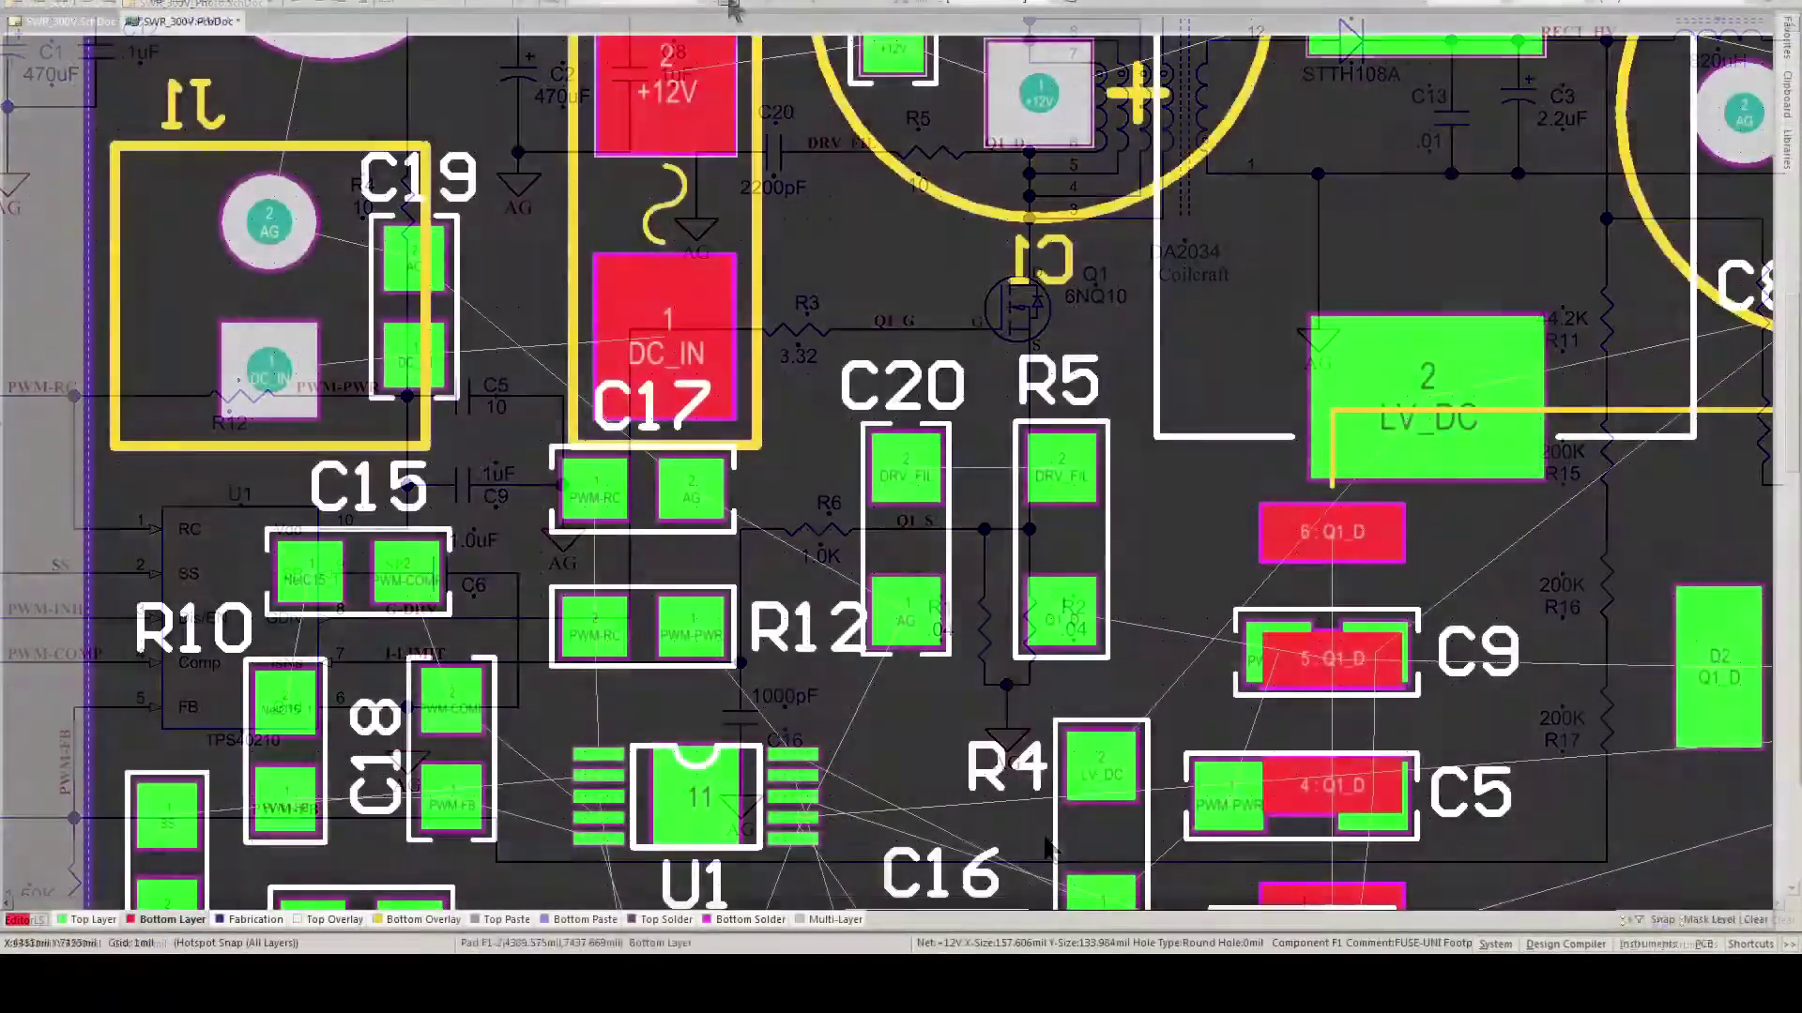
Step: Route DC_IN from J1 to C17, and +12V from C17 via C1 to L1 on top layer
{"action": "key", "text": "ctrl+w"}
{"action": "left_click", "coordinate": [281, 371]}
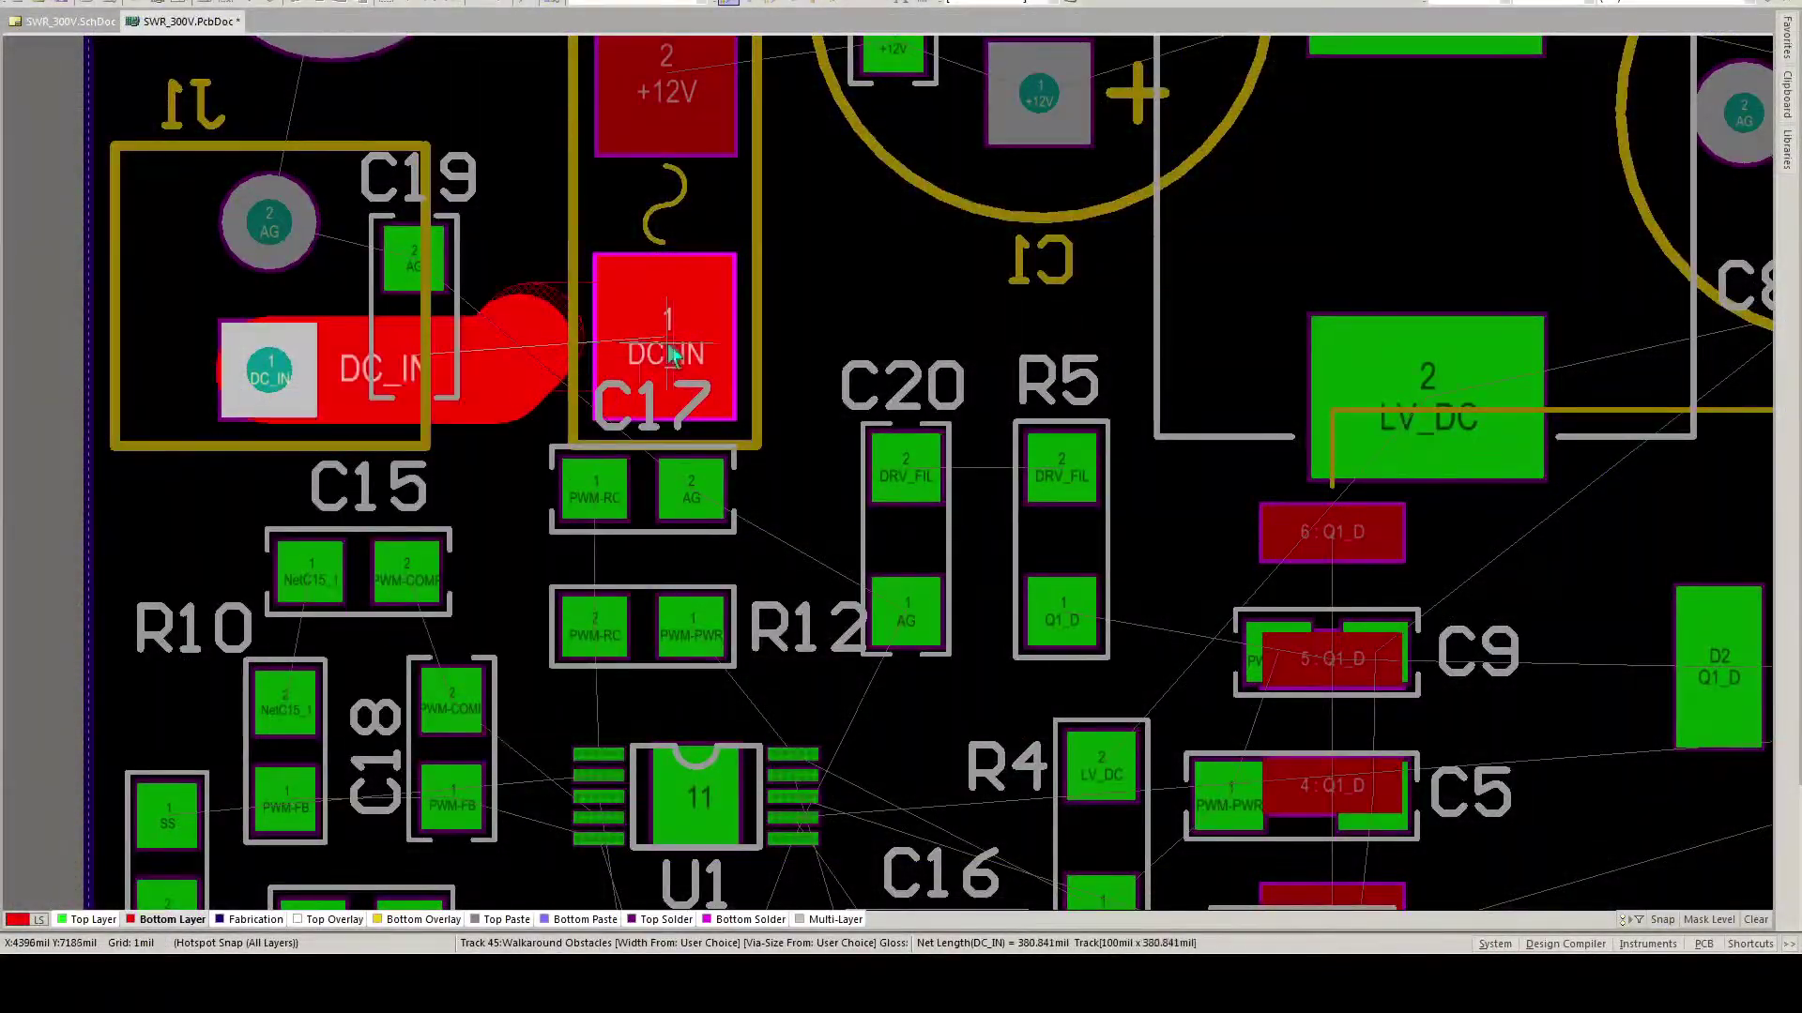
{"action": "left_click", "coordinate": [670, 355]}
{"action": "scroll", "coordinate": [670, 354], "scroll_direction": "up", "scroll_amount": 5}
{"action": "left_click", "coordinate": [666, 553]}
{"action": "left_click", "coordinate": [1041, 577]}
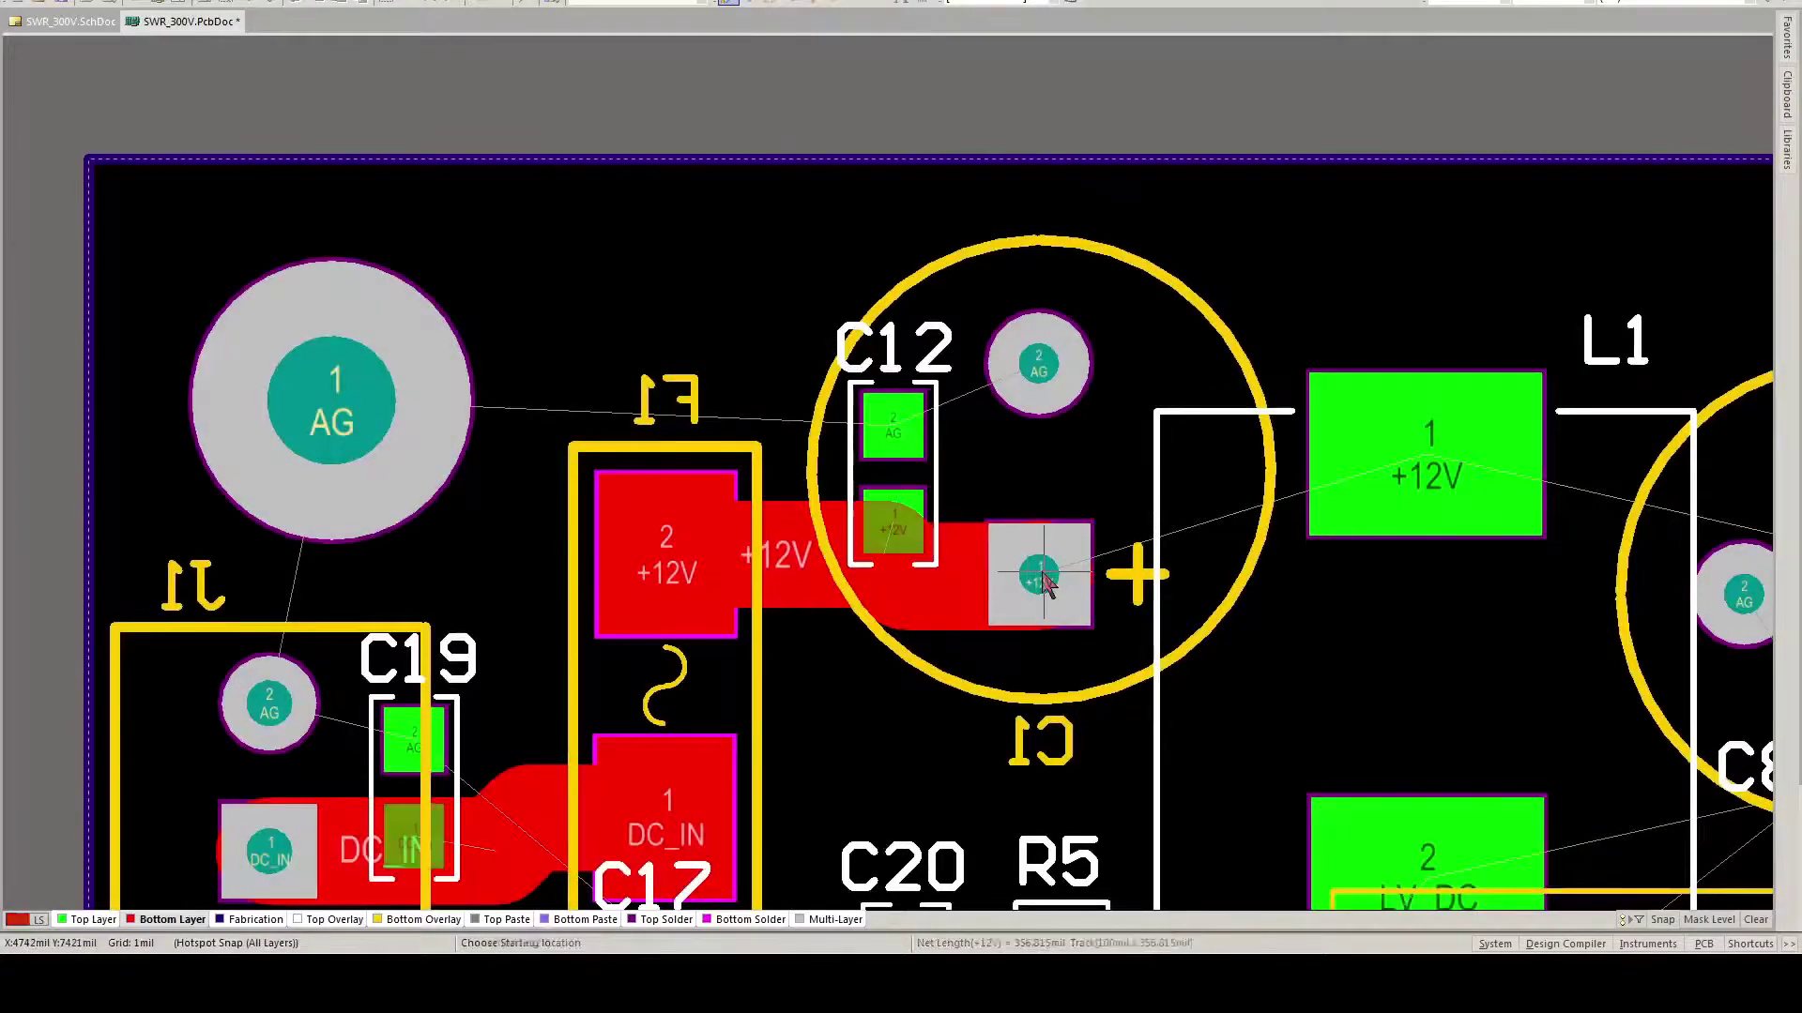
{"action": "key", "text": "KP_Multiply"}
{"action": "left_click", "coordinate": [1042, 577]}
{"action": "left_click", "coordinate": [1333, 441]}
{"action": "left_click", "coordinate": [1333, 441]}
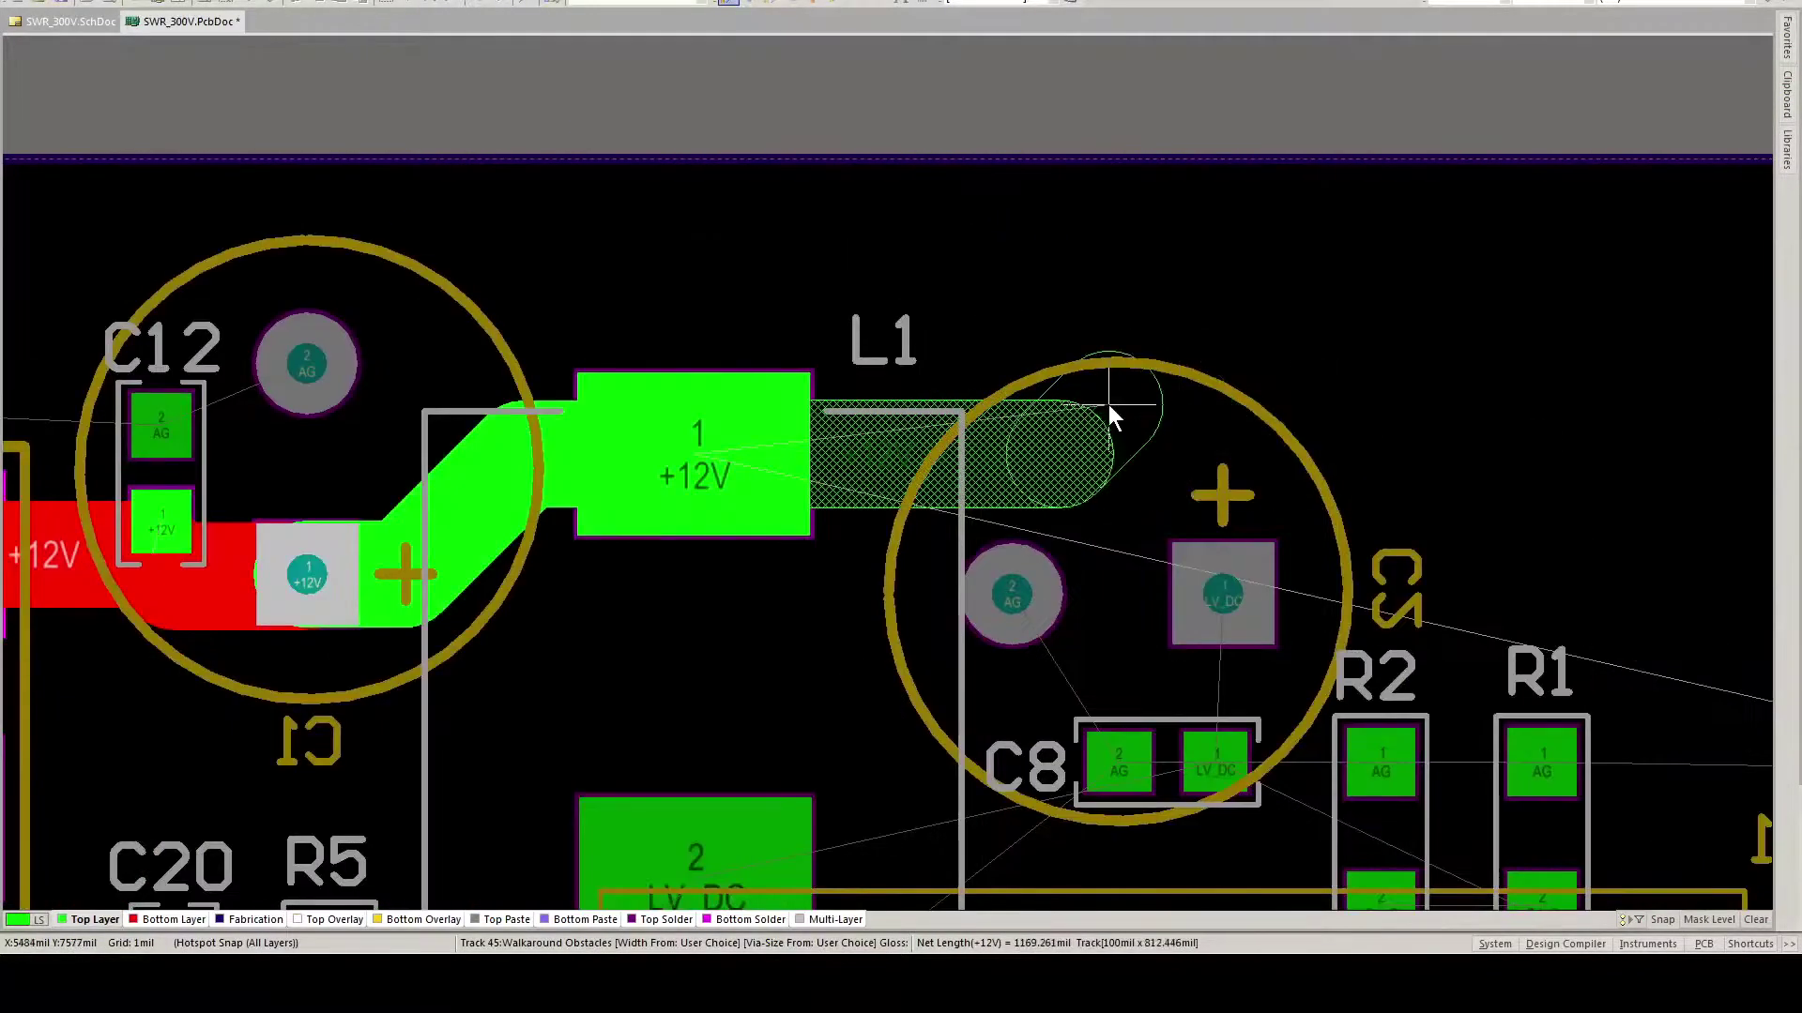
{"action": "right_click", "coordinate": [1109, 400]}
Step: Rotate C5 and C8 a quarter turn and place them side by side near L1
{"action": "scroll", "coordinate": [1109, 400], "scroll_direction": "down", "scroll_amount": 3}
{"action": "left_click_drag", "start_coordinate": [1223, 367], "coordinate": [1223, 368]}
{"action": "key", "text": "space"}
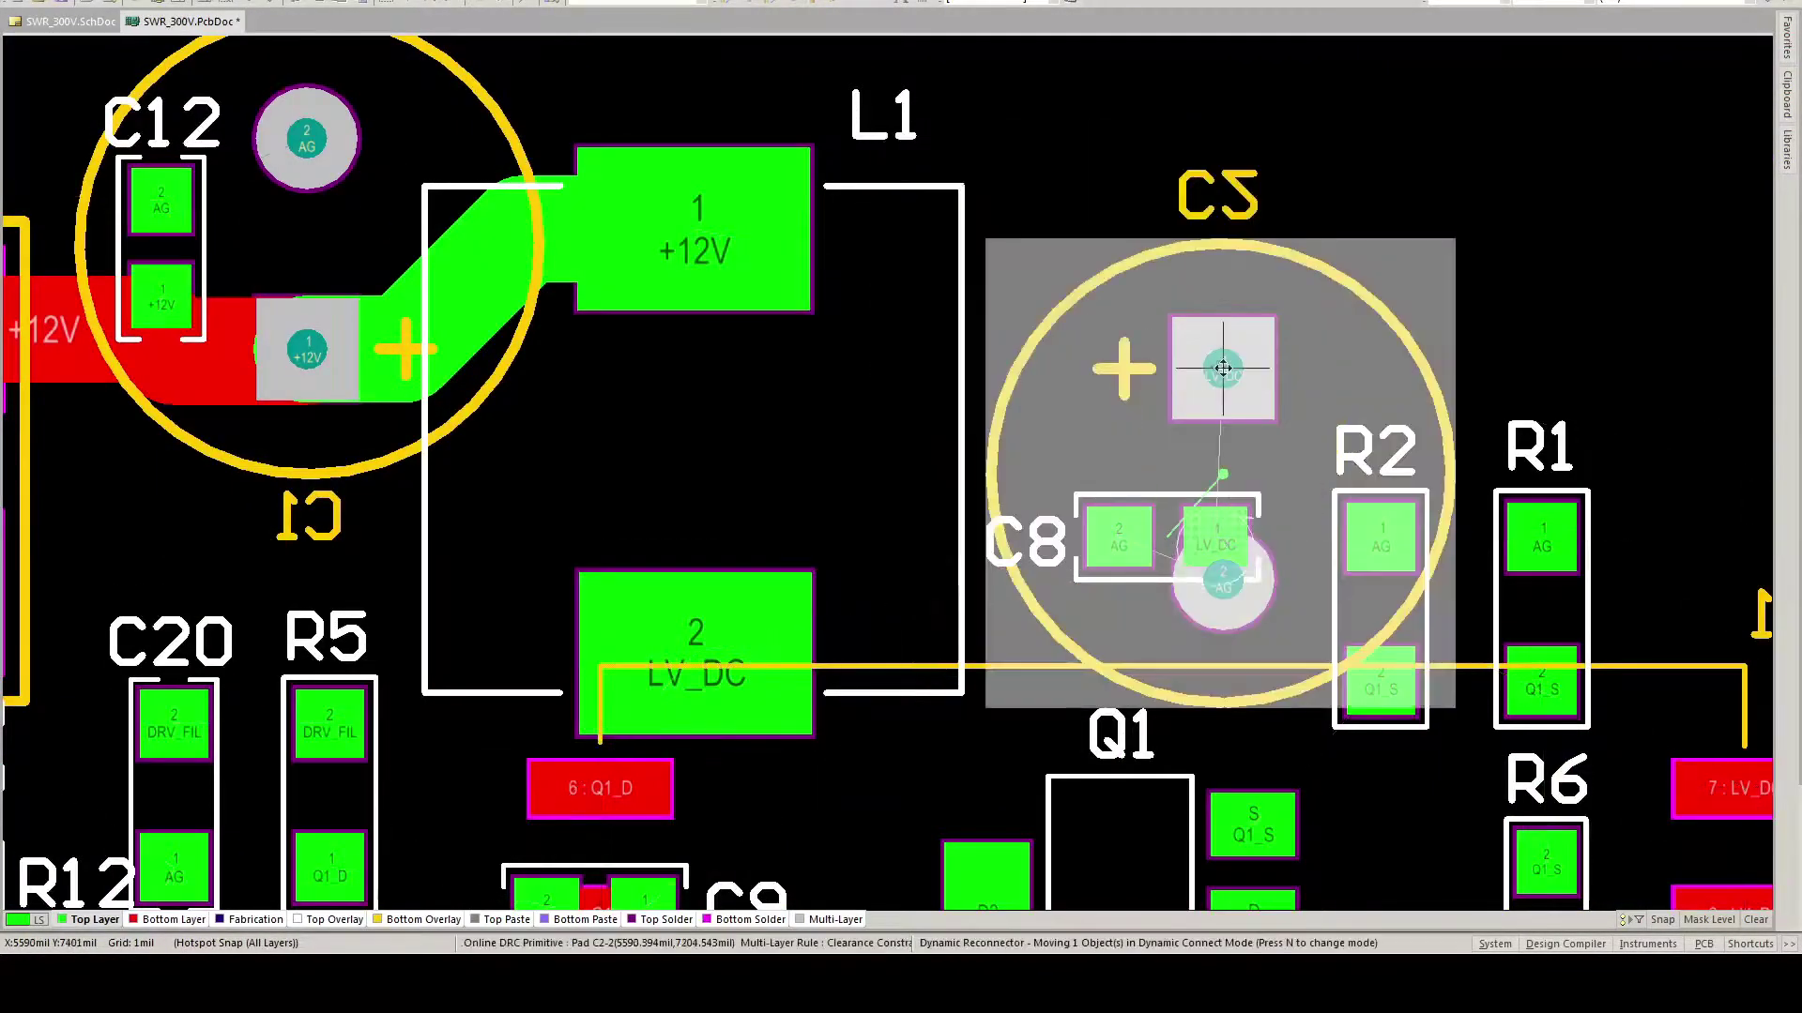
{"action": "left_click", "coordinate": [1156, 277]}
{"action": "left_click", "coordinate": [1164, 535]}
{"action": "left_click", "coordinate": [985, 516]}
{"action": "key", "text": "space"}
{"action": "left_click", "coordinate": [1284, 343]}
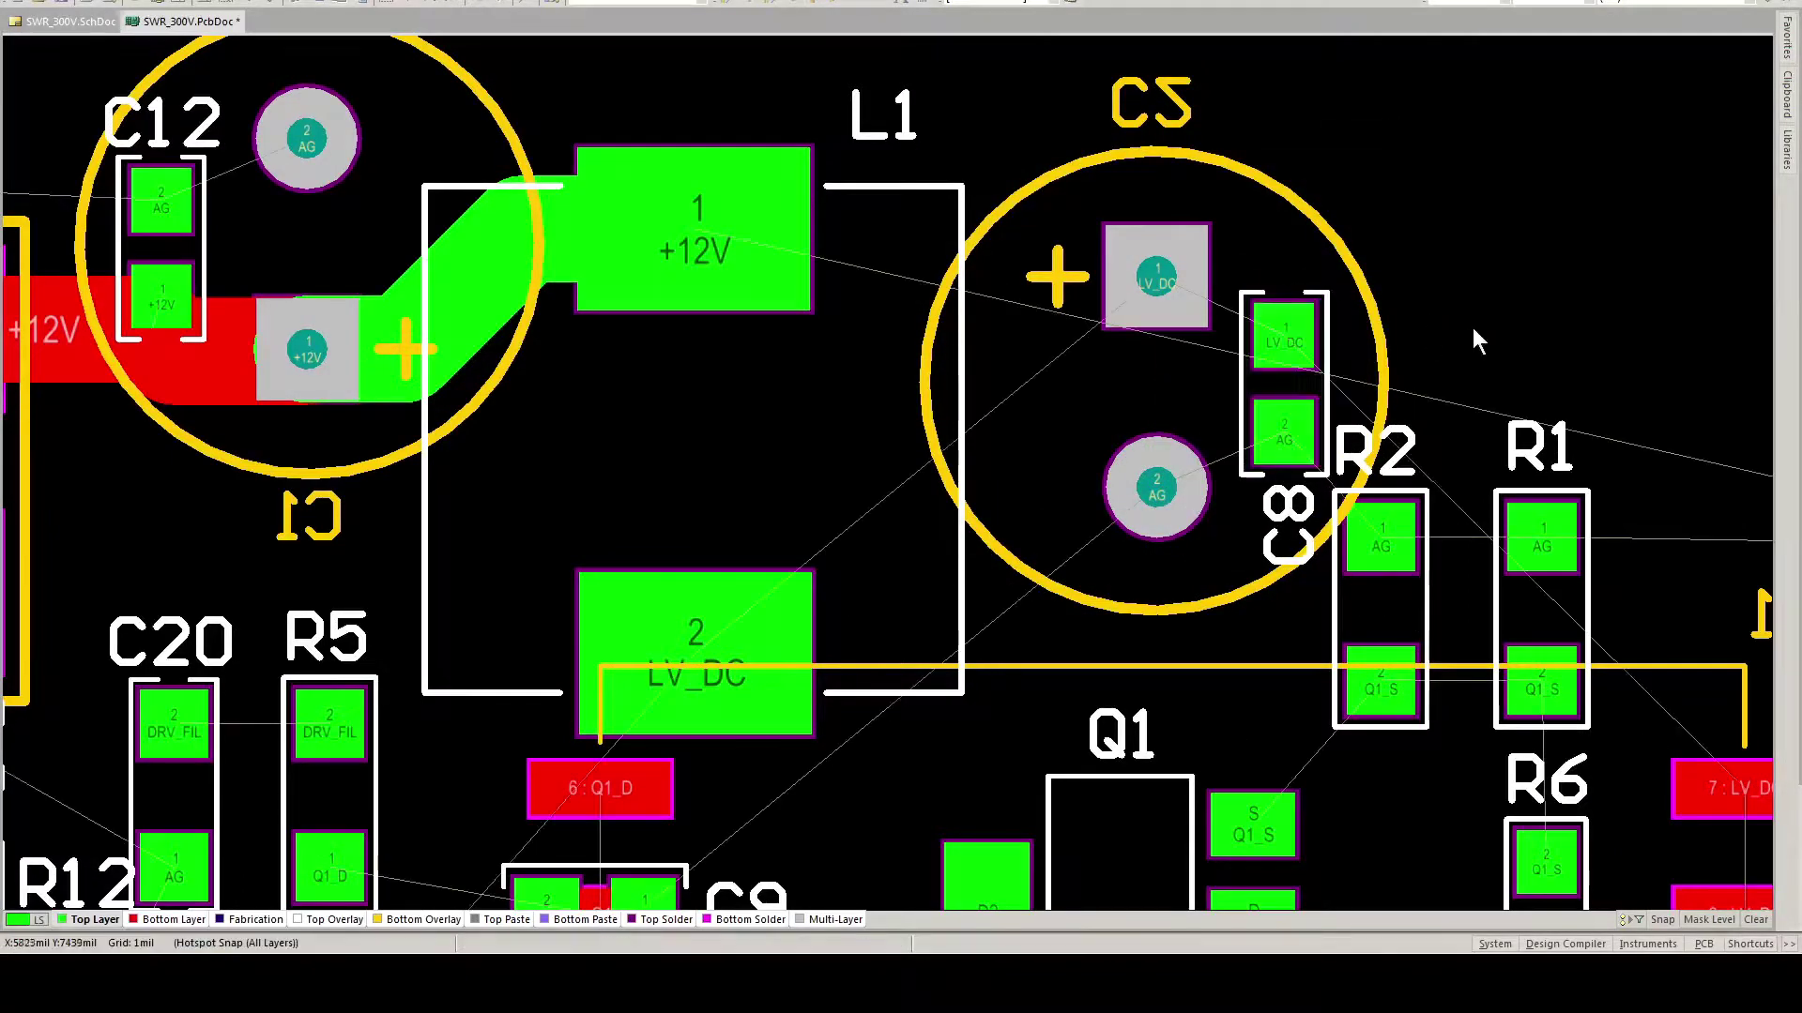
Step: Turn C8's designator horizontal and place it below the capacitor
{"action": "scroll", "coordinate": [1475, 339], "scroll_direction": "right", "scroll_amount": 3}
{"action": "left_click", "coordinate": [1060, 525]}
{"action": "left_click", "coordinate": [1055, 539]}
{"action": "key", "text": "space"}
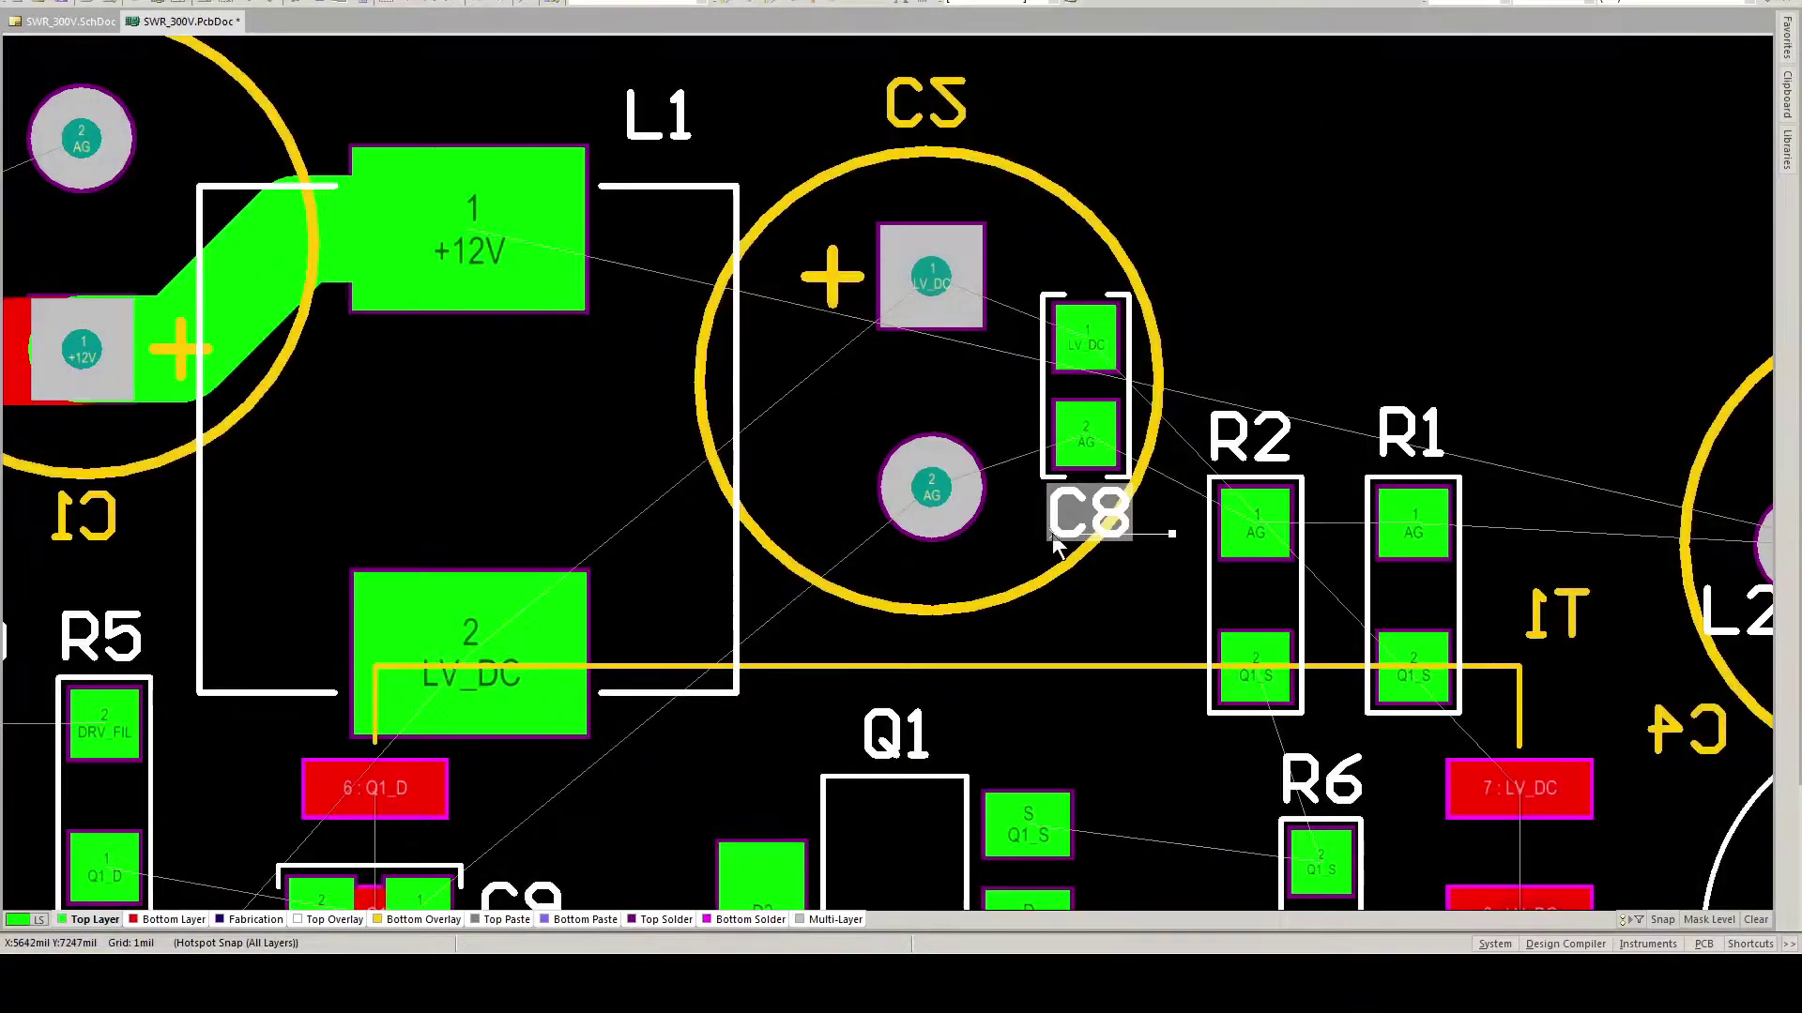
{"action": "left_click", "coordinate": [1055, 540]}
Step: Route LV_DC from L1 to C5's positive pad and extend the +12V track from L1
{"action": "key", "text": "ctrl+w"}
{"action": "left_click", "coordinate": [600, 657]}
{"action": "left_click", "coordinate": [938, 280]}
{"action": "scroll", "coordinate": [306, 717], "scroll_direction": "right", "scroll_amount": 10}
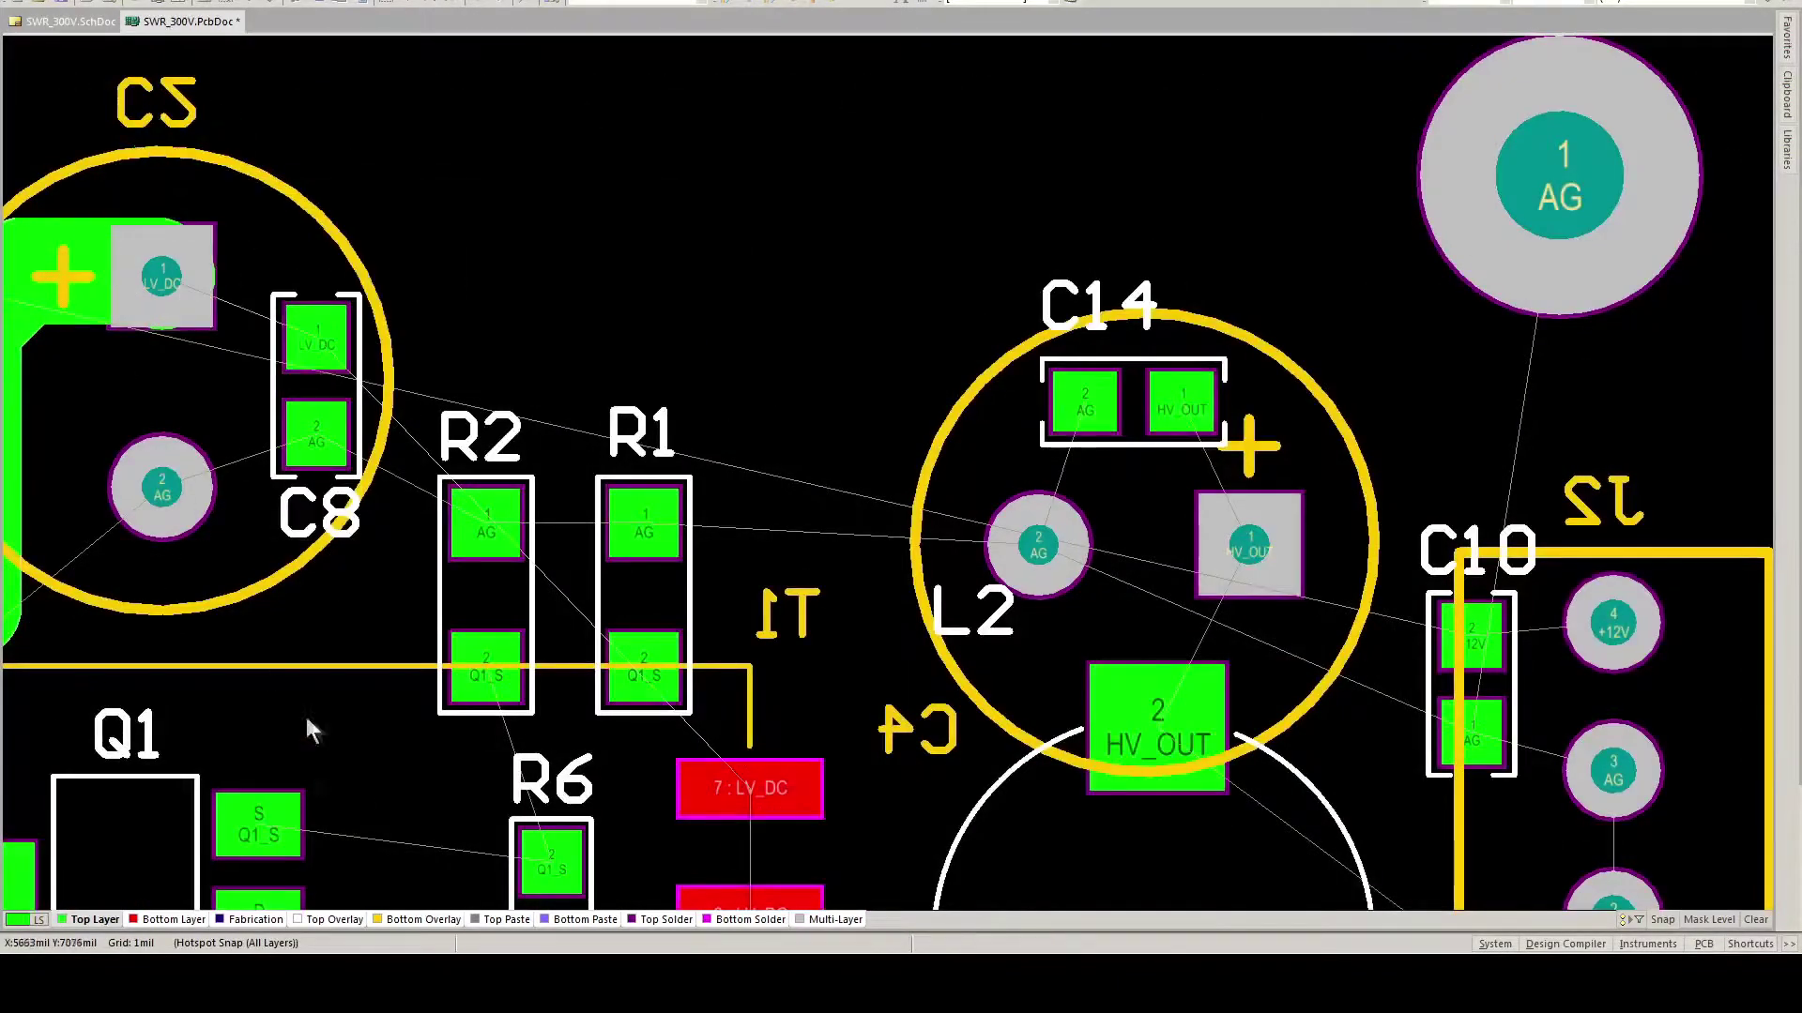
{"action": "scroll", "coordinate": [306, 717], "scroll_direction": "left", "scroll_amount": 10}
{"action": "key", "text": "ctrl+w"}
{"action": "left_click", "coordinate": [604, 231]}
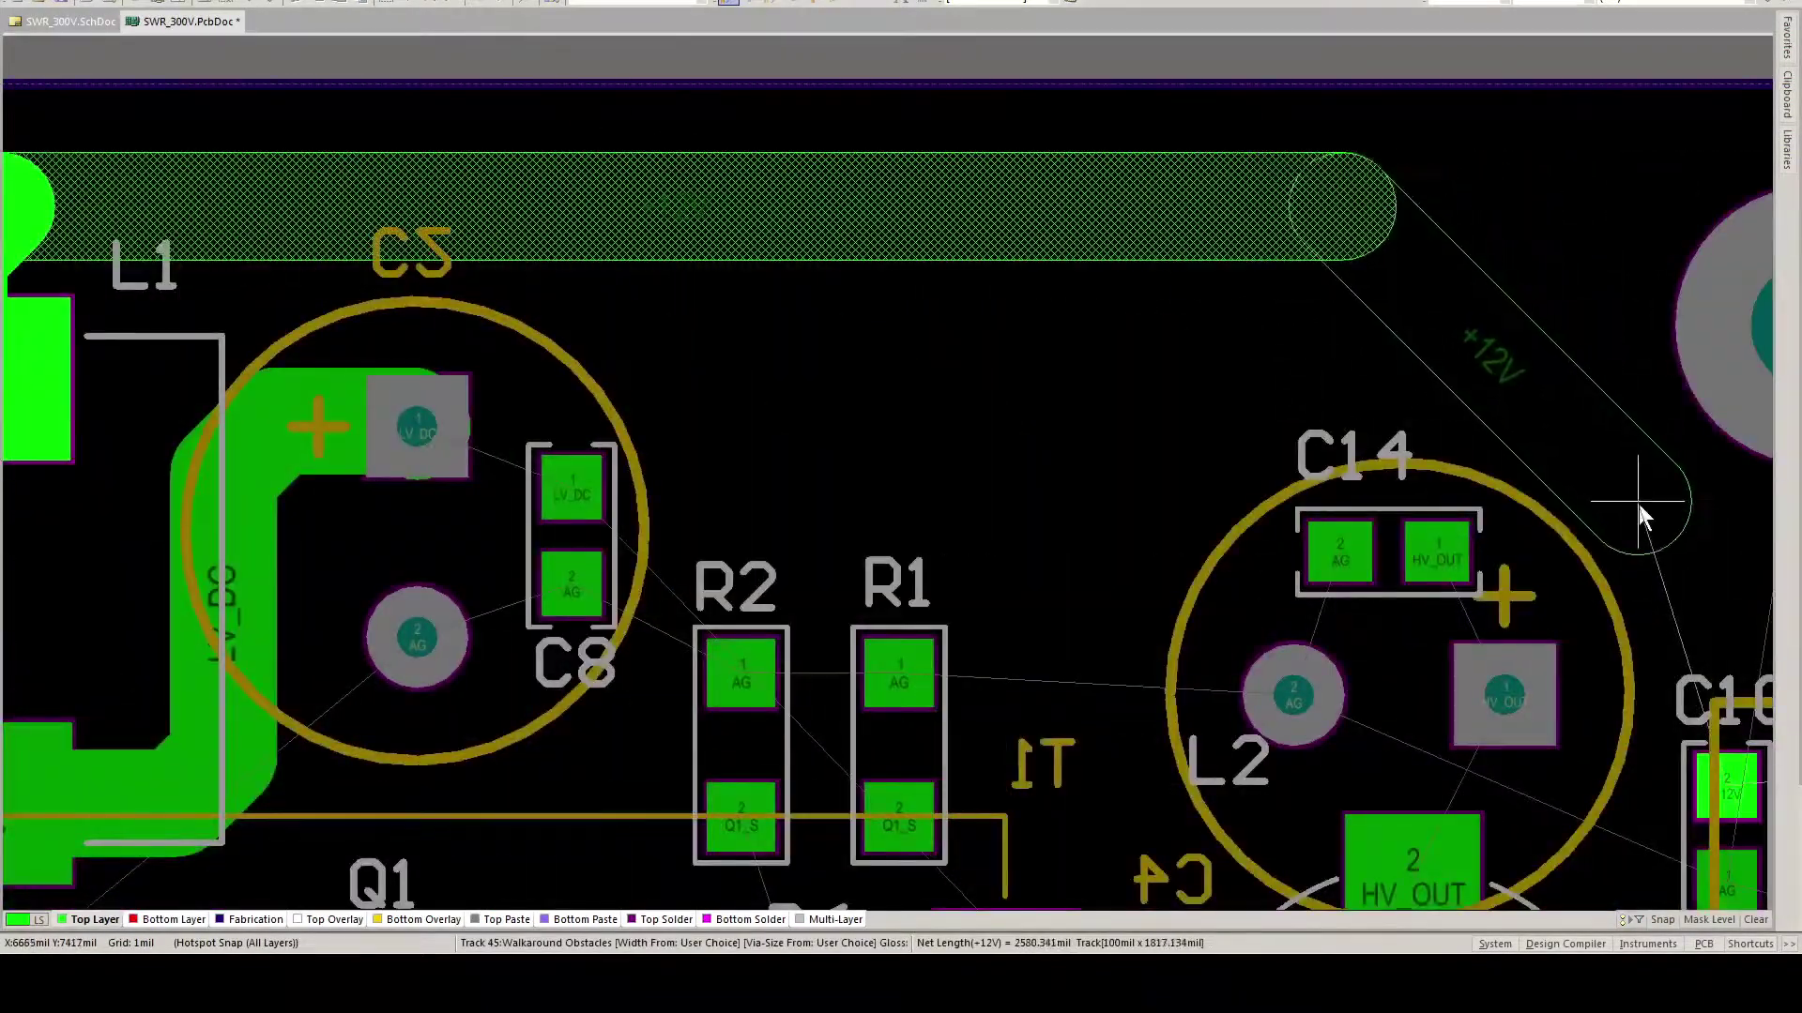
{"action": "left_click", "coordinate": [1639, 514]}
Step: Choose a wider track width and route LV_DC from C5's positive pad down to the transformer
{"action": "key", "text": "shift+w"}
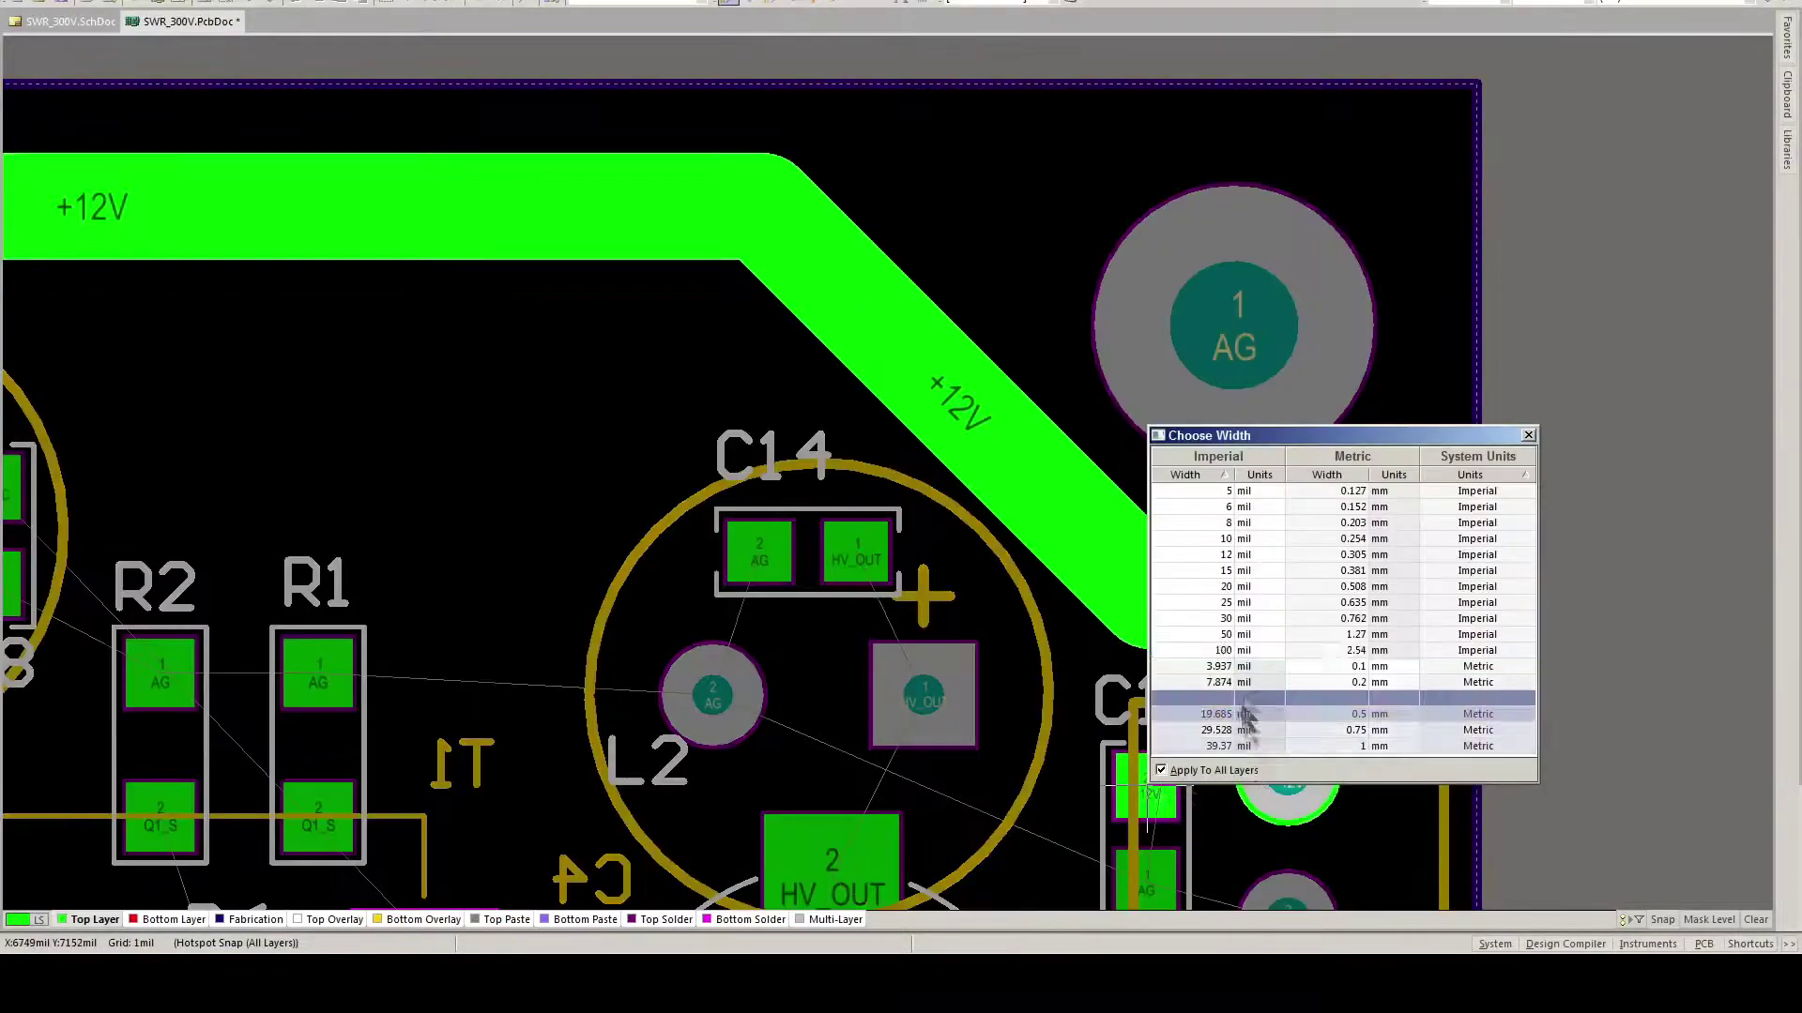
{"action": "left_click", "coordinate": [1243, 705]}
{"action": "scroll", "coordinate": [738, 242], "scroll_direction": "down", "scroll_amount": 2}
{"action": "scroll", "coordinate": [737, 242], "scroll_direction": "left", "scroll_amount": 7}
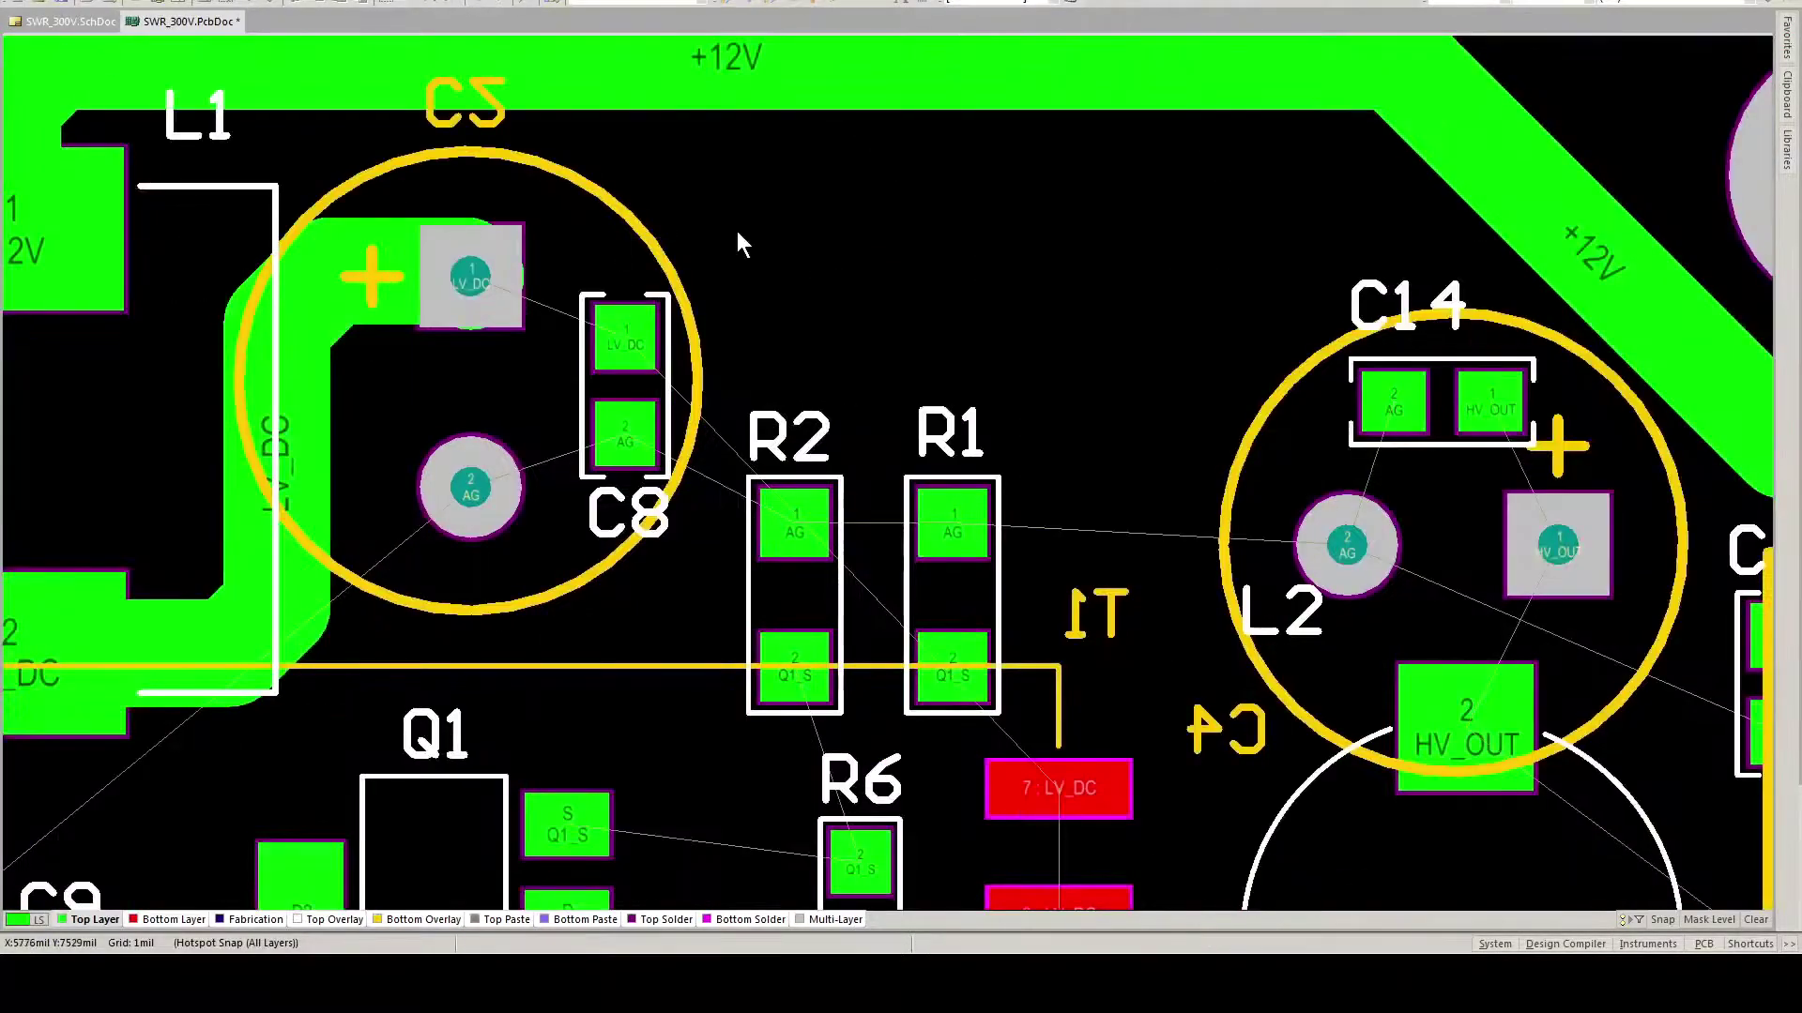
{"action": "scroll", "coordinate": [737, 242], "scroll_direction": "down", "scroll_amount": 2}
{"action": "scroll", "coordinate": [738, 242], "scroll_direction": "up", "scroll_amount": 2}
{"action": "scroll", "coordinate": [737, 242], "scroll_direction": "up", "scroll_amount": 2}
{"action": "left_click", "coordinate": [470, 433]}
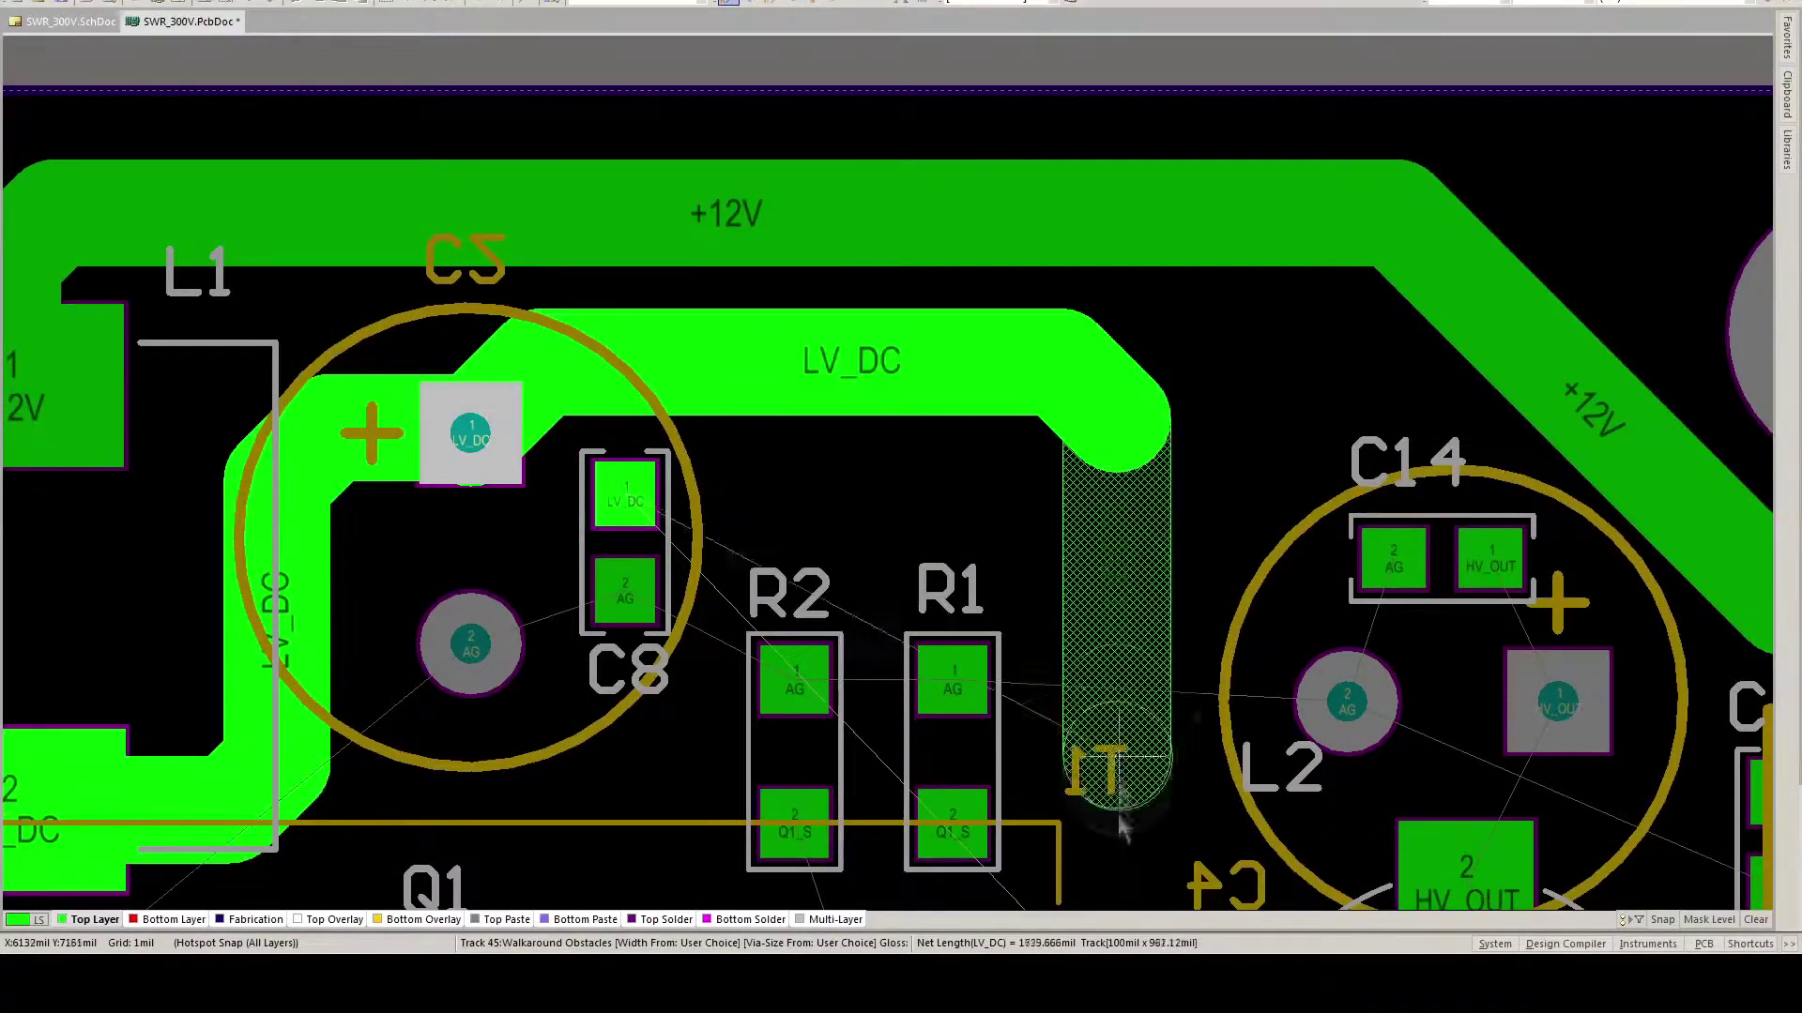
{"action": "scroll", "coordinate": [1123, 826], "scroll_direction": "down", "scroll_amount": 5}
{"action": "left_click", "coordinate": [1117, 657]}
Step: Switch to the bottom layer, adjust the LV_DC track, and inspect the via at its end
{"action": "key", "text": "KP_Multiply"}
{"action": "scroll", "coordinate": [1142, 587], "scroll_direction": "up", "scroll_amount": 2}
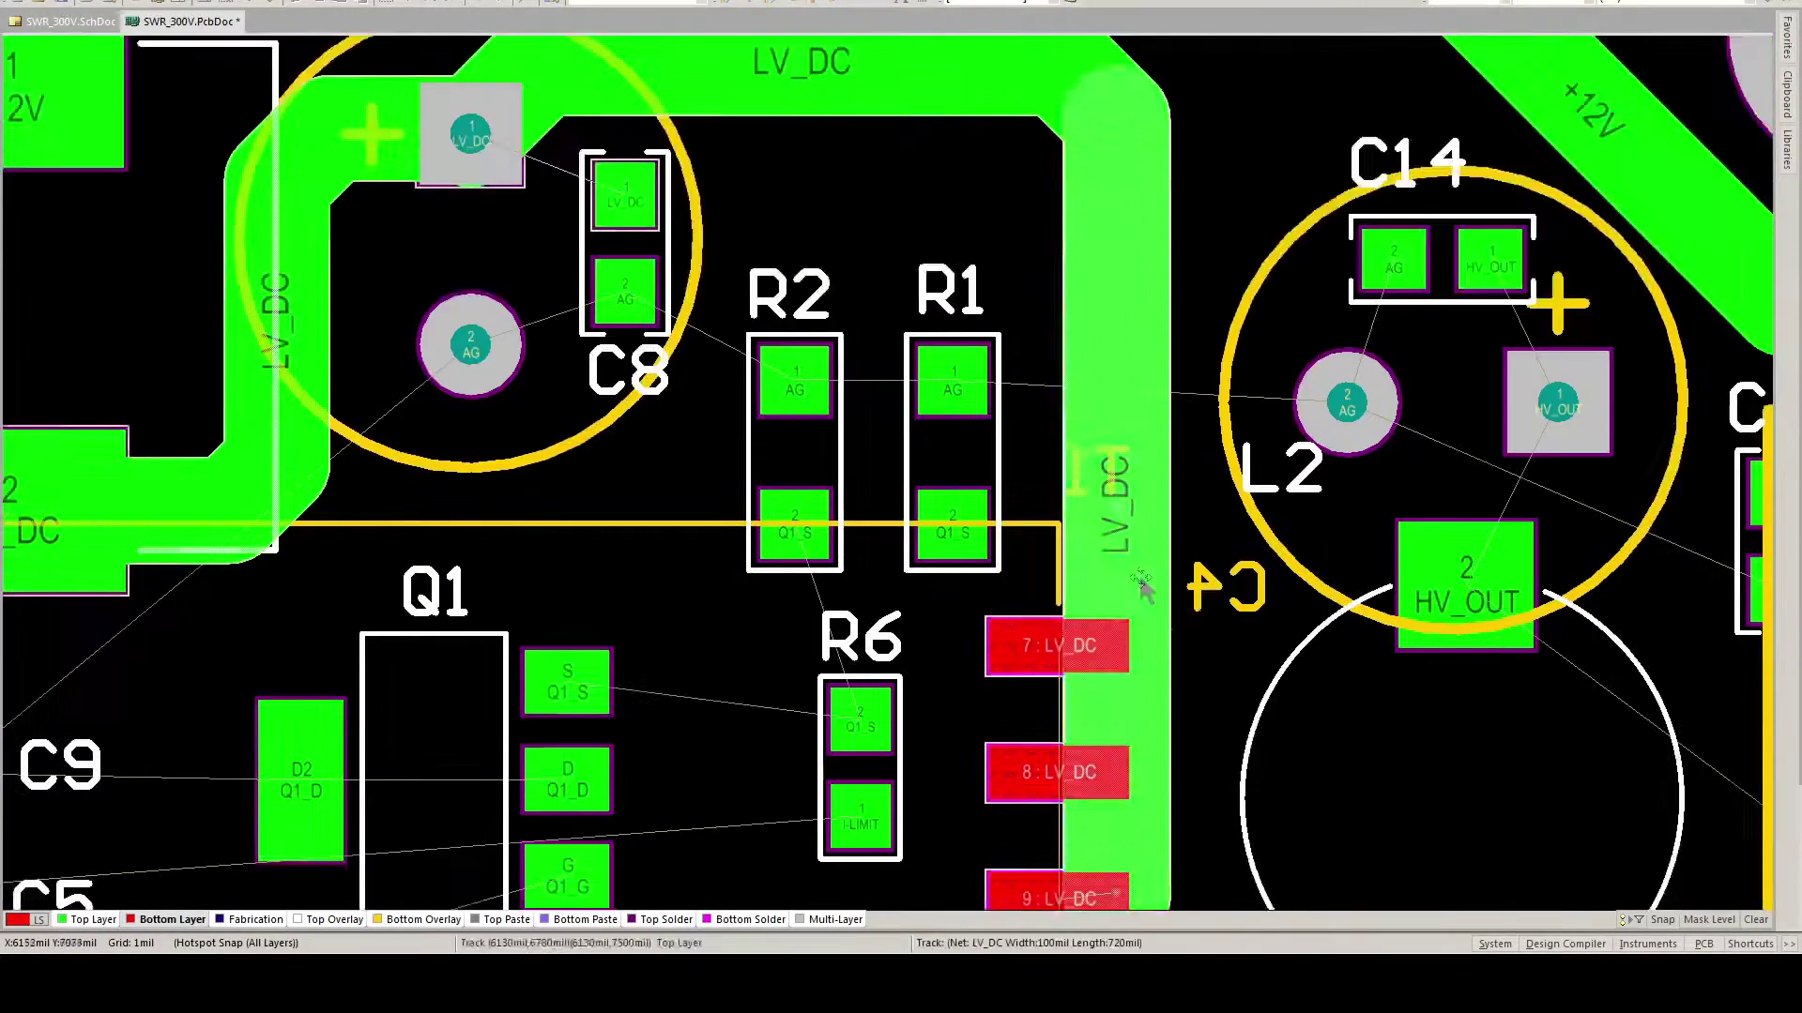
{"action": "scroll", "coordinate": [1166, 623], "scroll_direction": "down", "scroll_amount": 3}
{"action": "left_click_drag", "start_coordinate": [1142, 587], "coordinate": [1179, 616]}
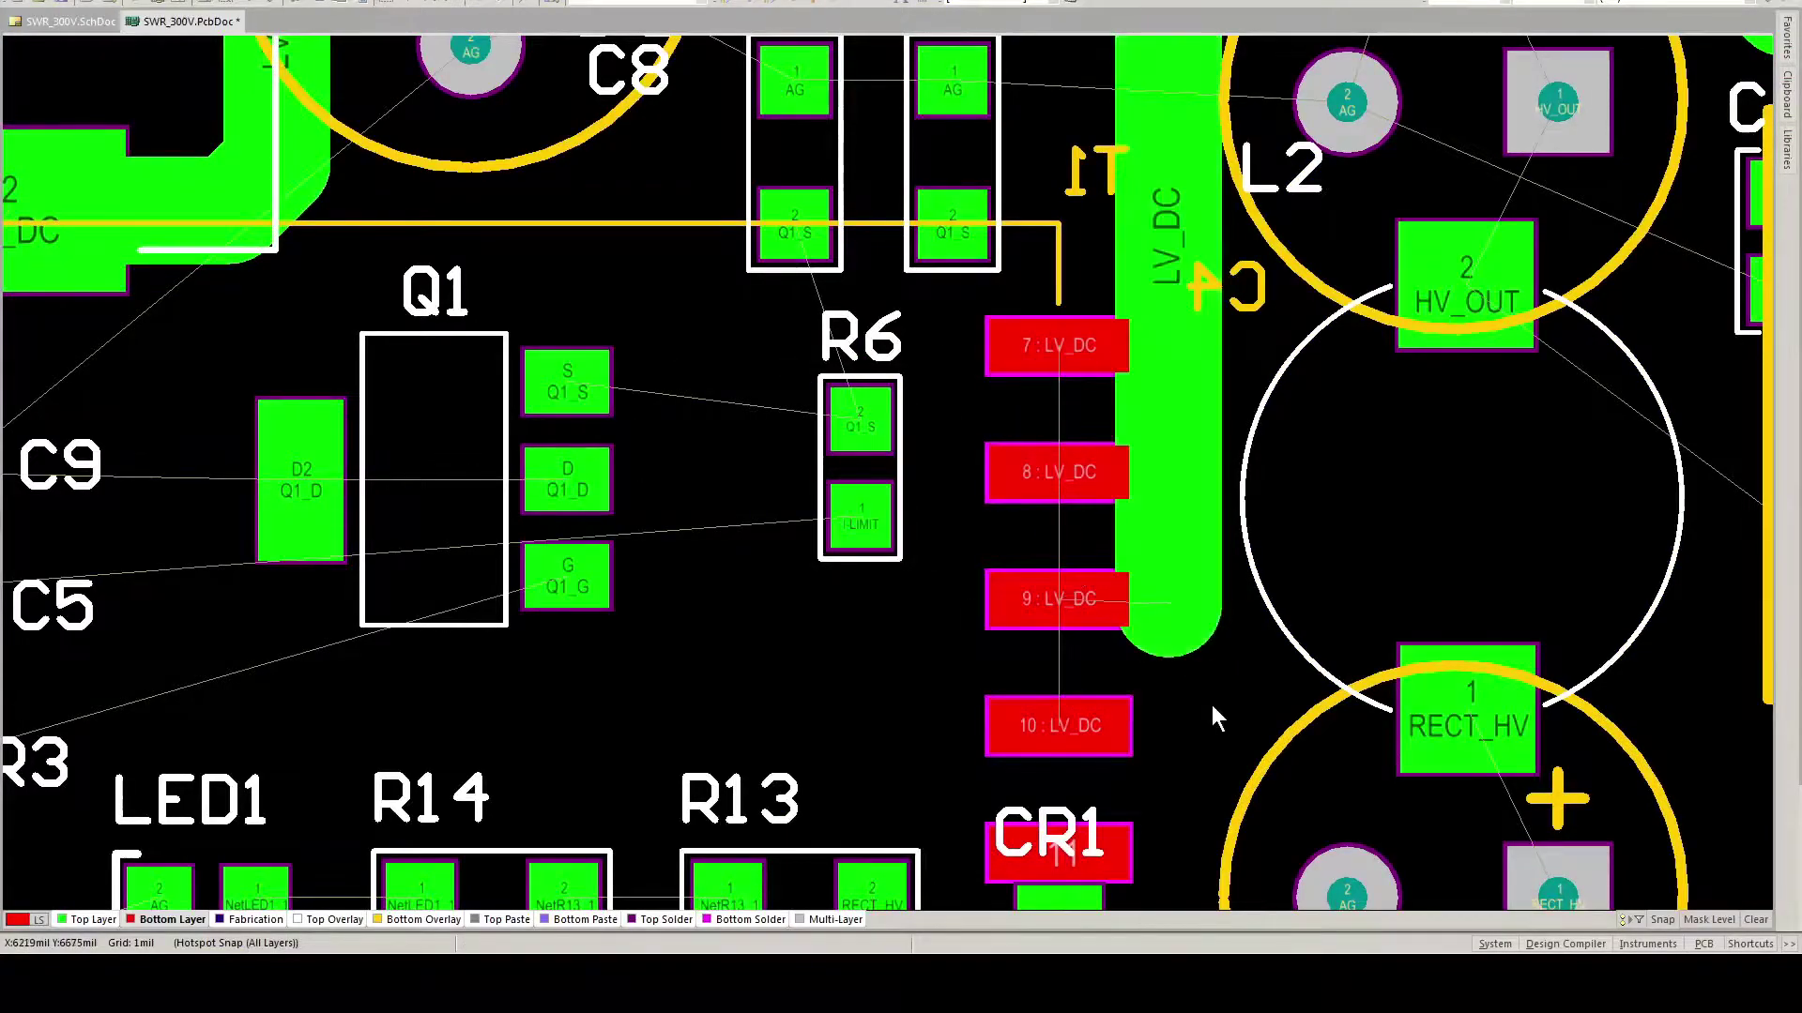
{"action": "left_click", "coordinate": [1167, 345]}
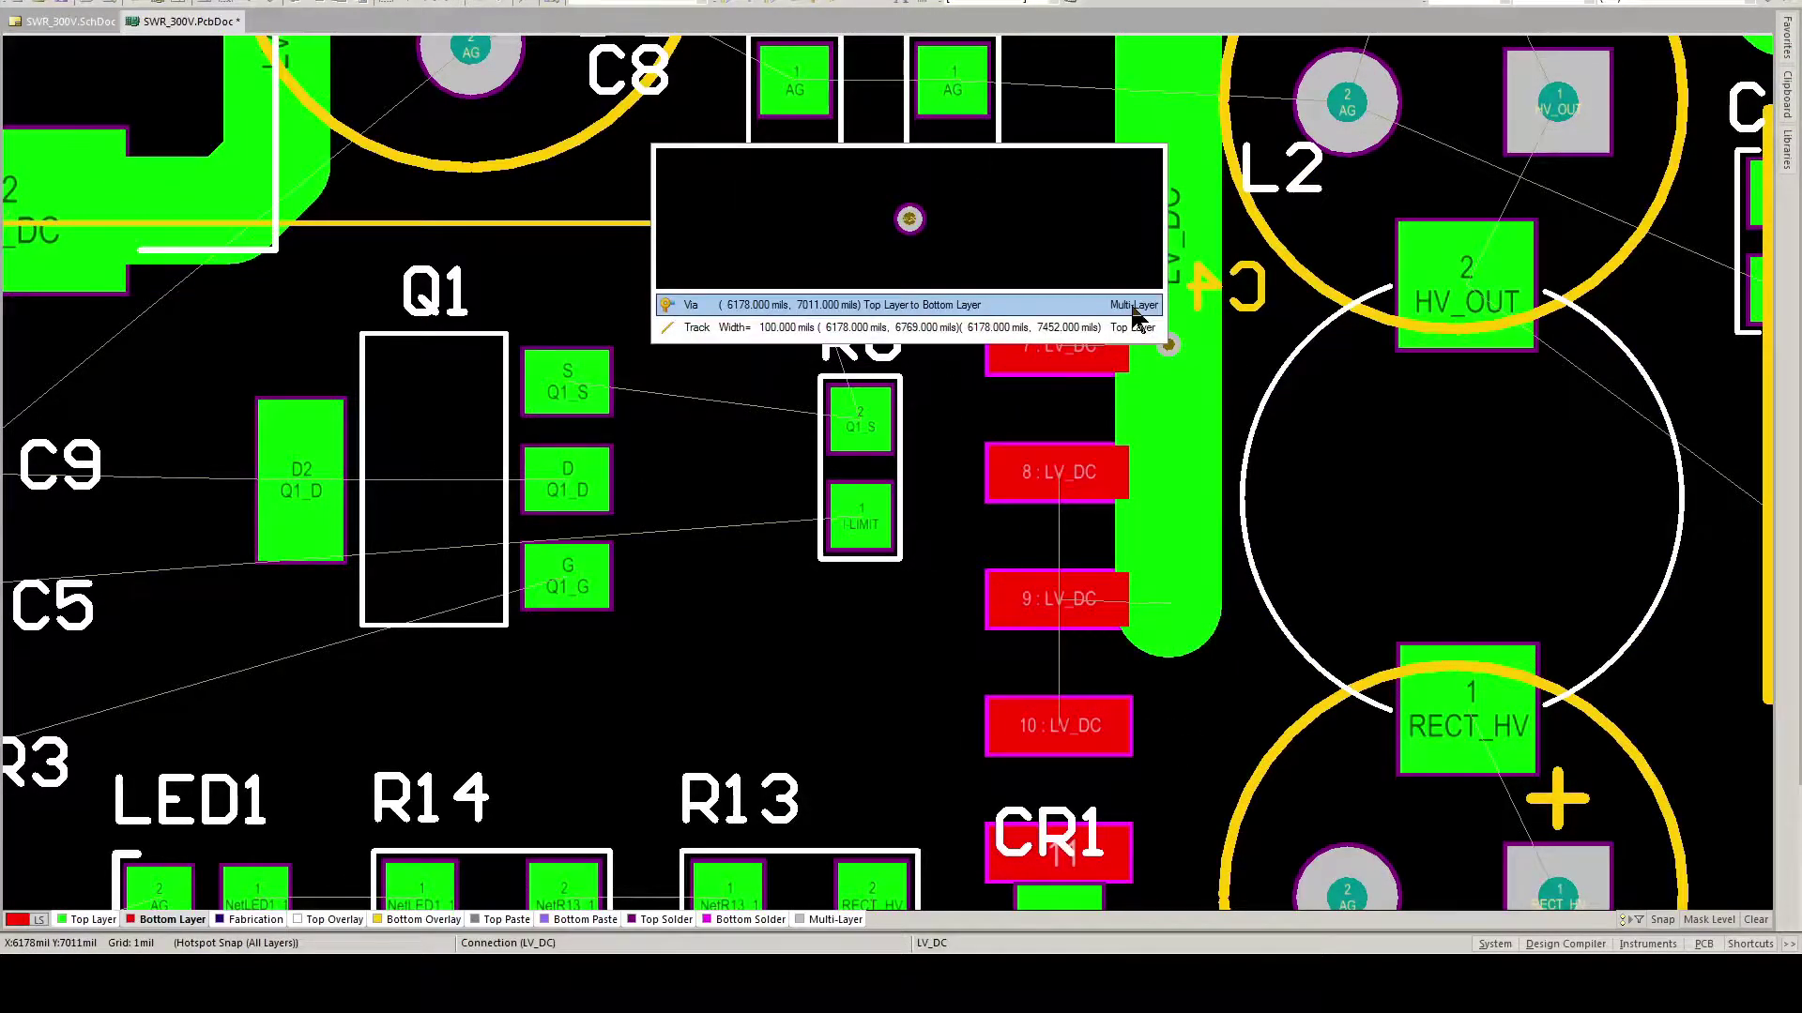
{"action": "key", "text": "Escape"}
{"action": "scroll", "coordinate": [1411, 774], "scroll_direction": "down", "scroll_amount": 5}
{"action": "scroll", "coordinate": [669, 394], "scroll_direction": "up", "scroll_amount": 6}
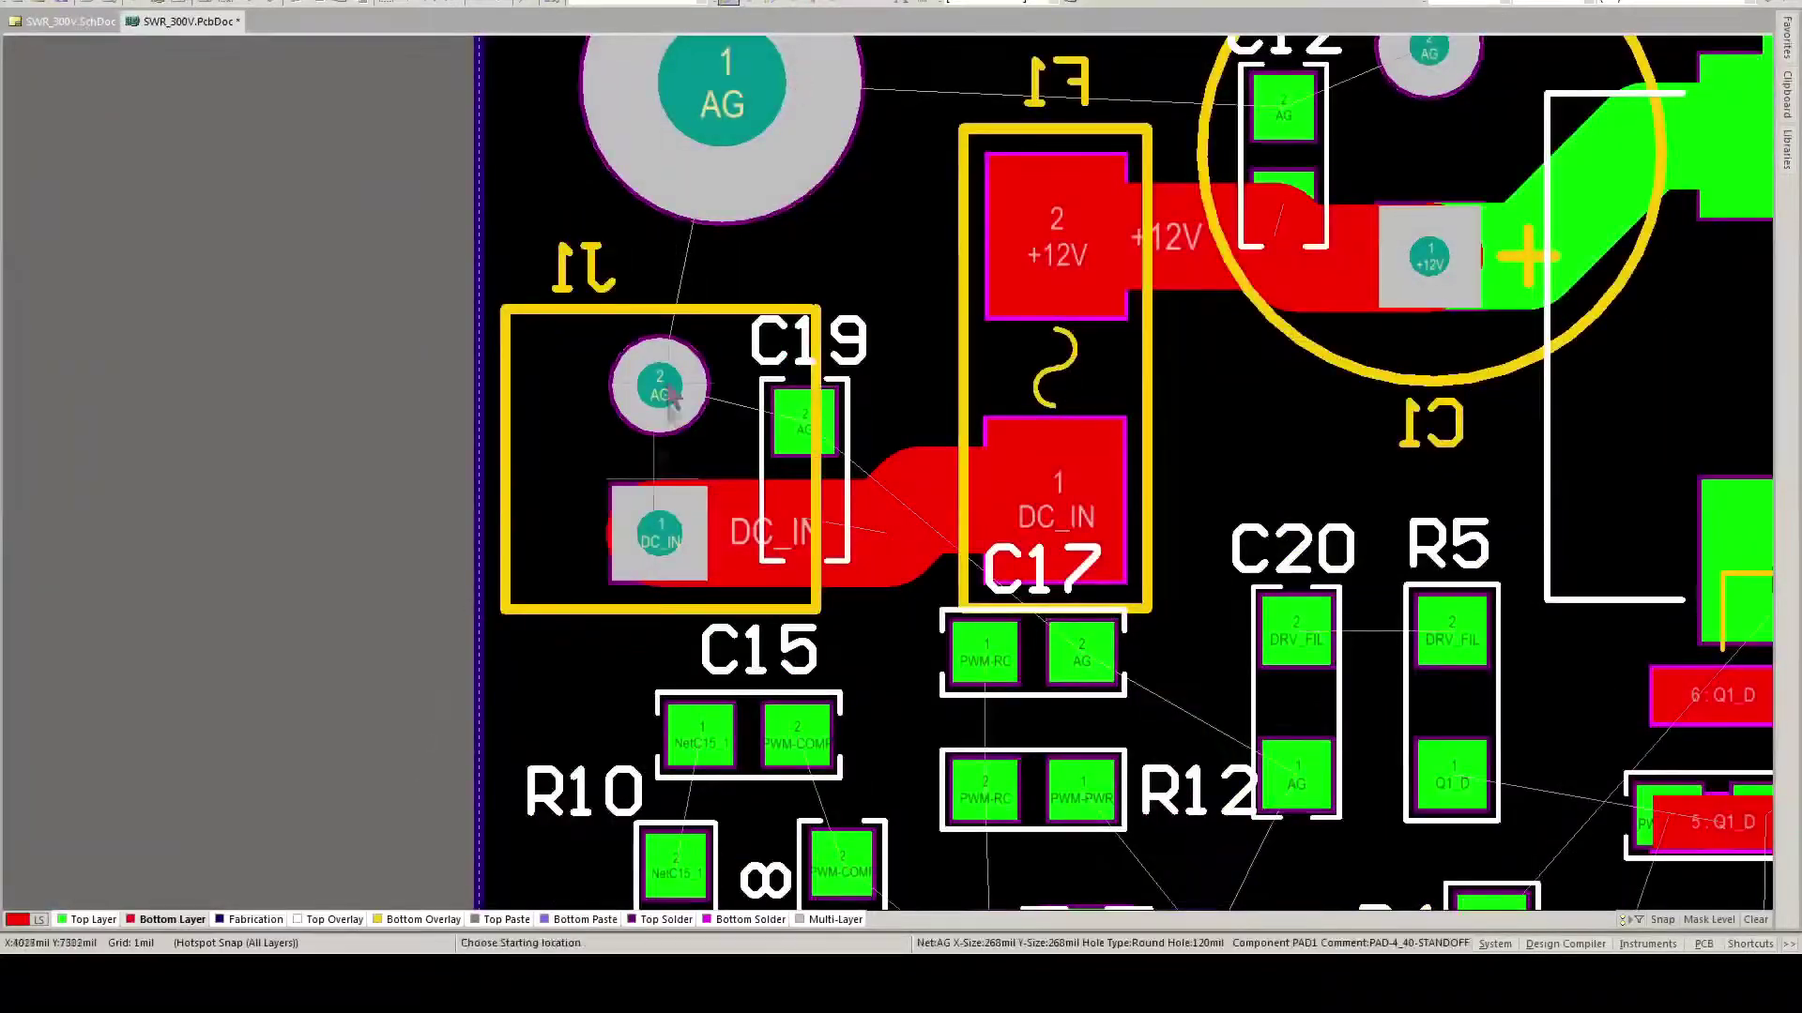
Step: Route AG ground tracks from J1 to C5's negative pad and from C14 to L2
{"action": "left_click", "coordinate": [669, 394]}
{"action": "scroll", "coordinate": [1032, 441], "scroll_direction": "up", "scroll_amount": 4}
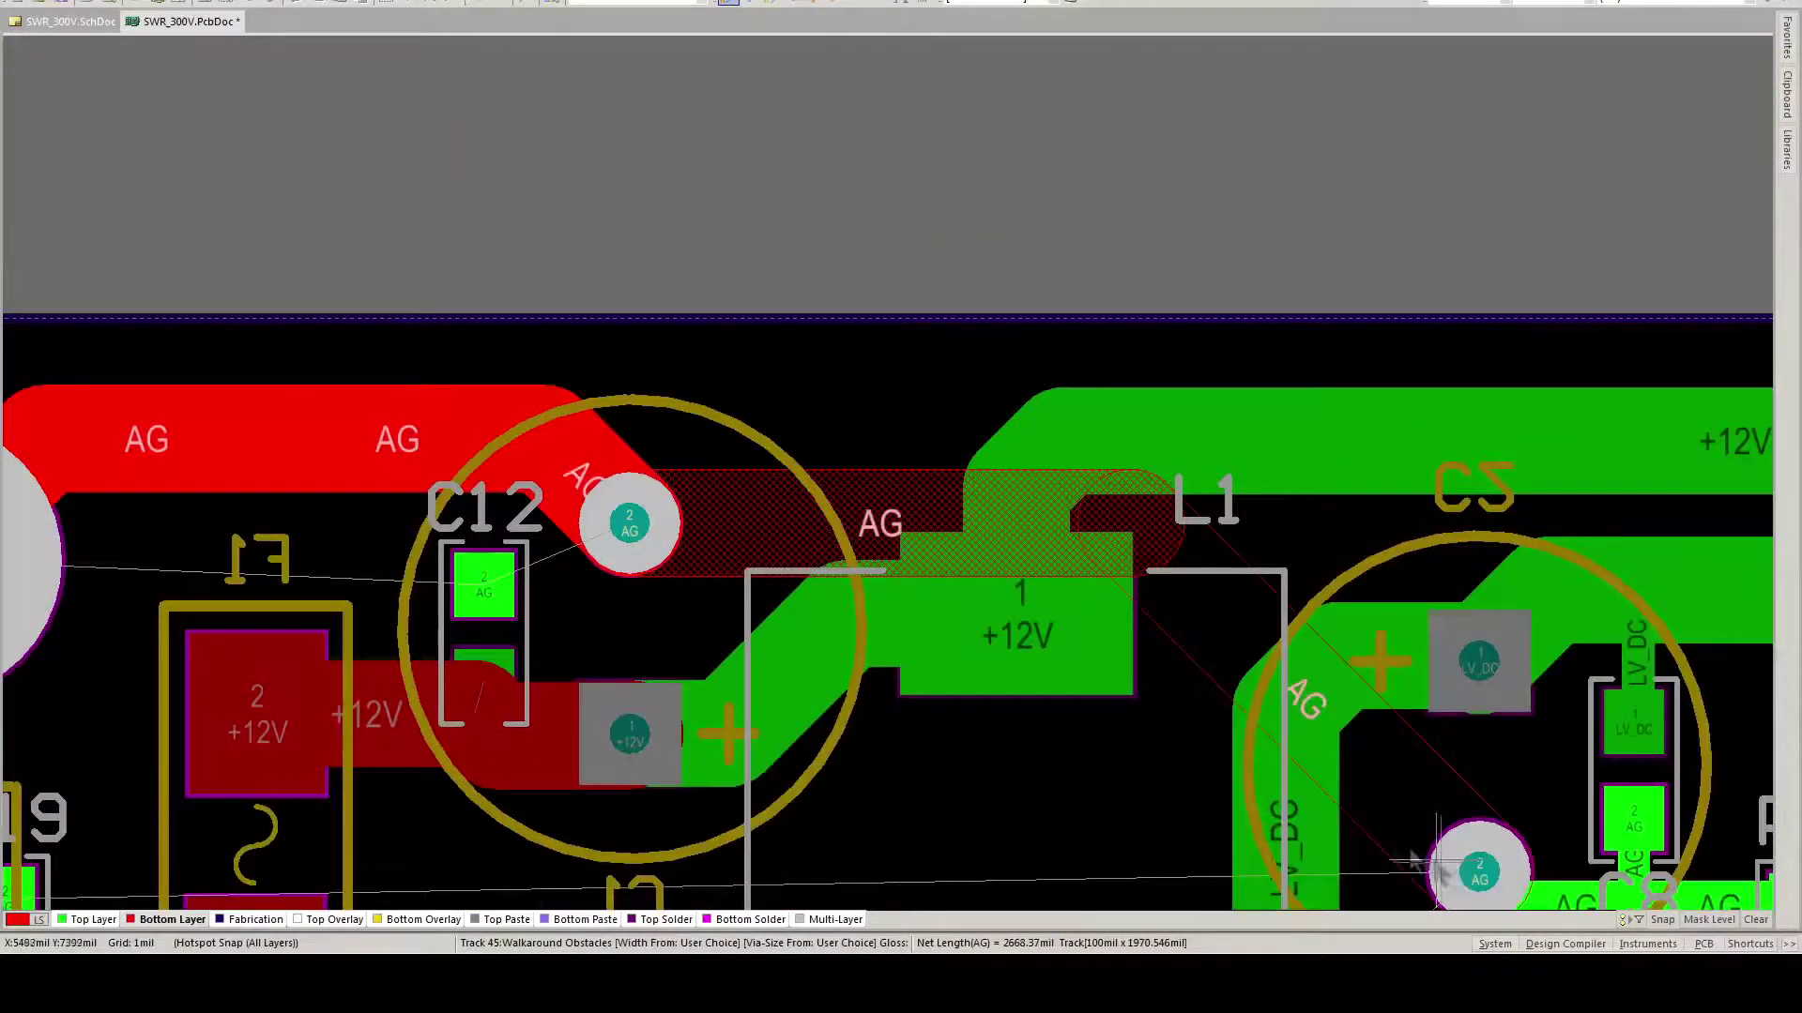
{"action": "left_click", "coordinate": [1469, 402]}
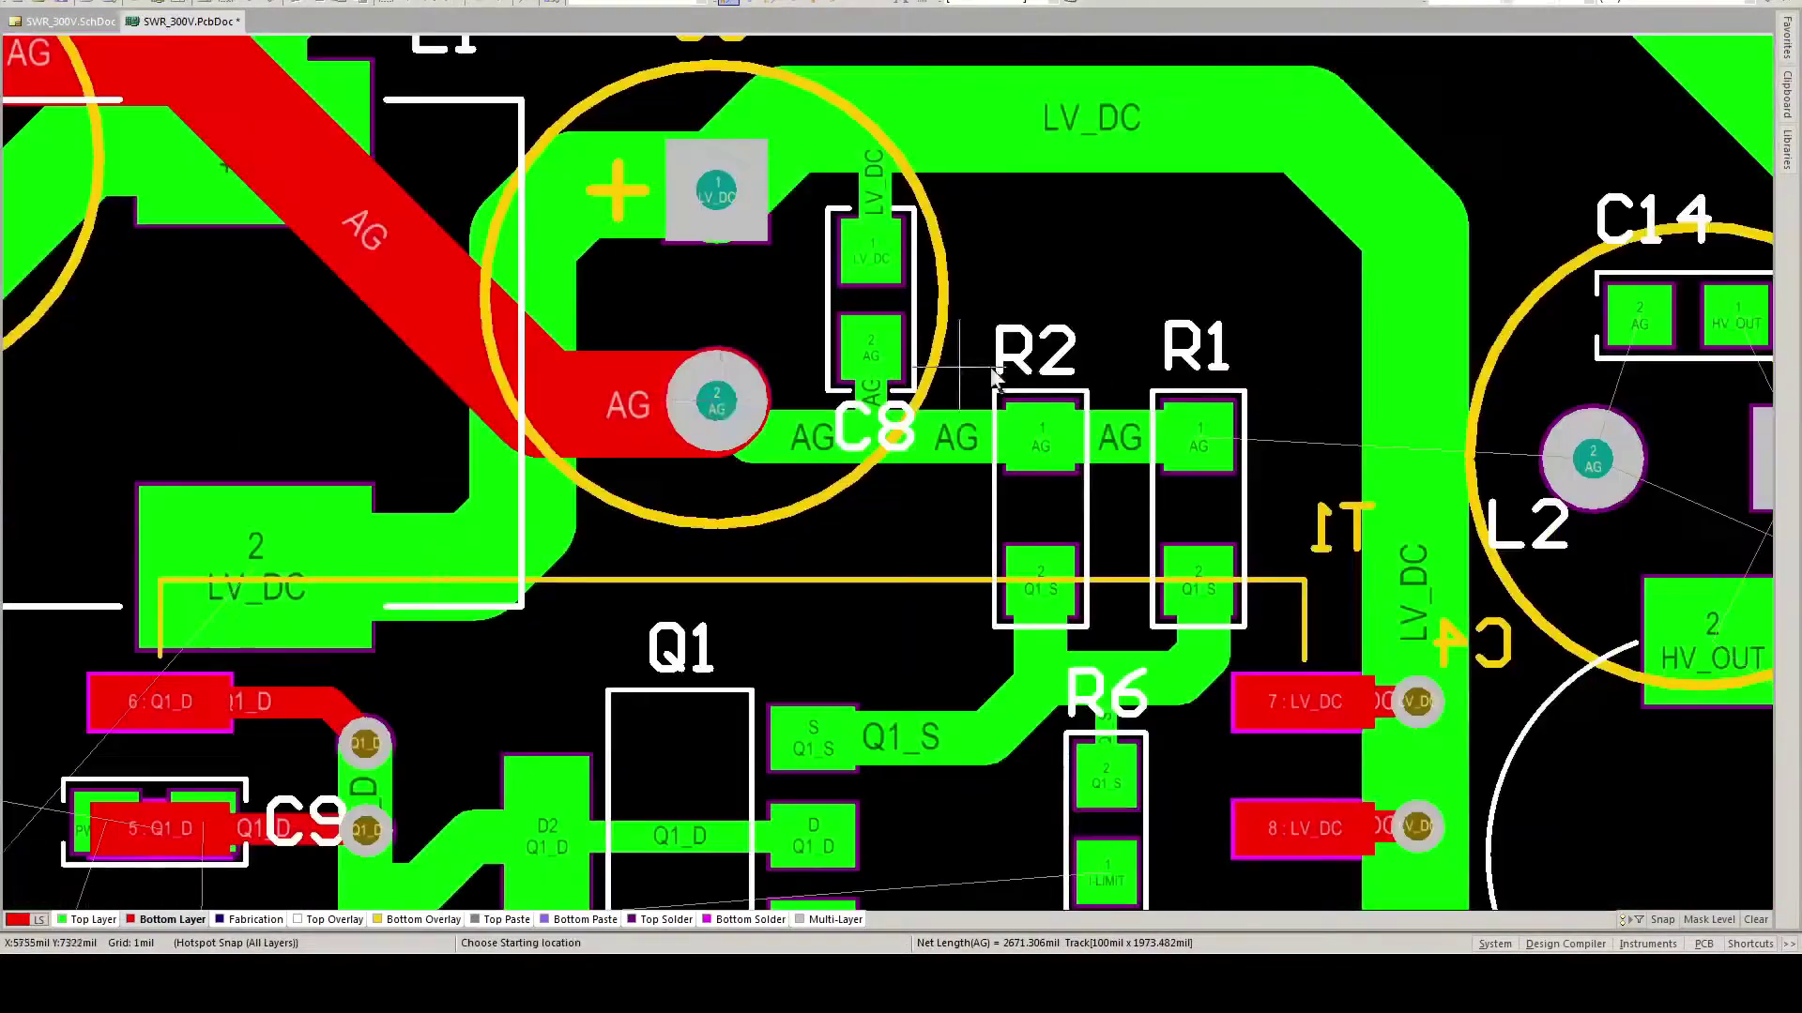
{"action": "left_click", "coordinate": [1639, 319]}
{"action": "left_click", "coordinate": [1592, 460]}
Step: Route HV_OUT from C14 to L2 and on to J2's pad
{"action": "left_click", "coordinate": [1736, 322]}
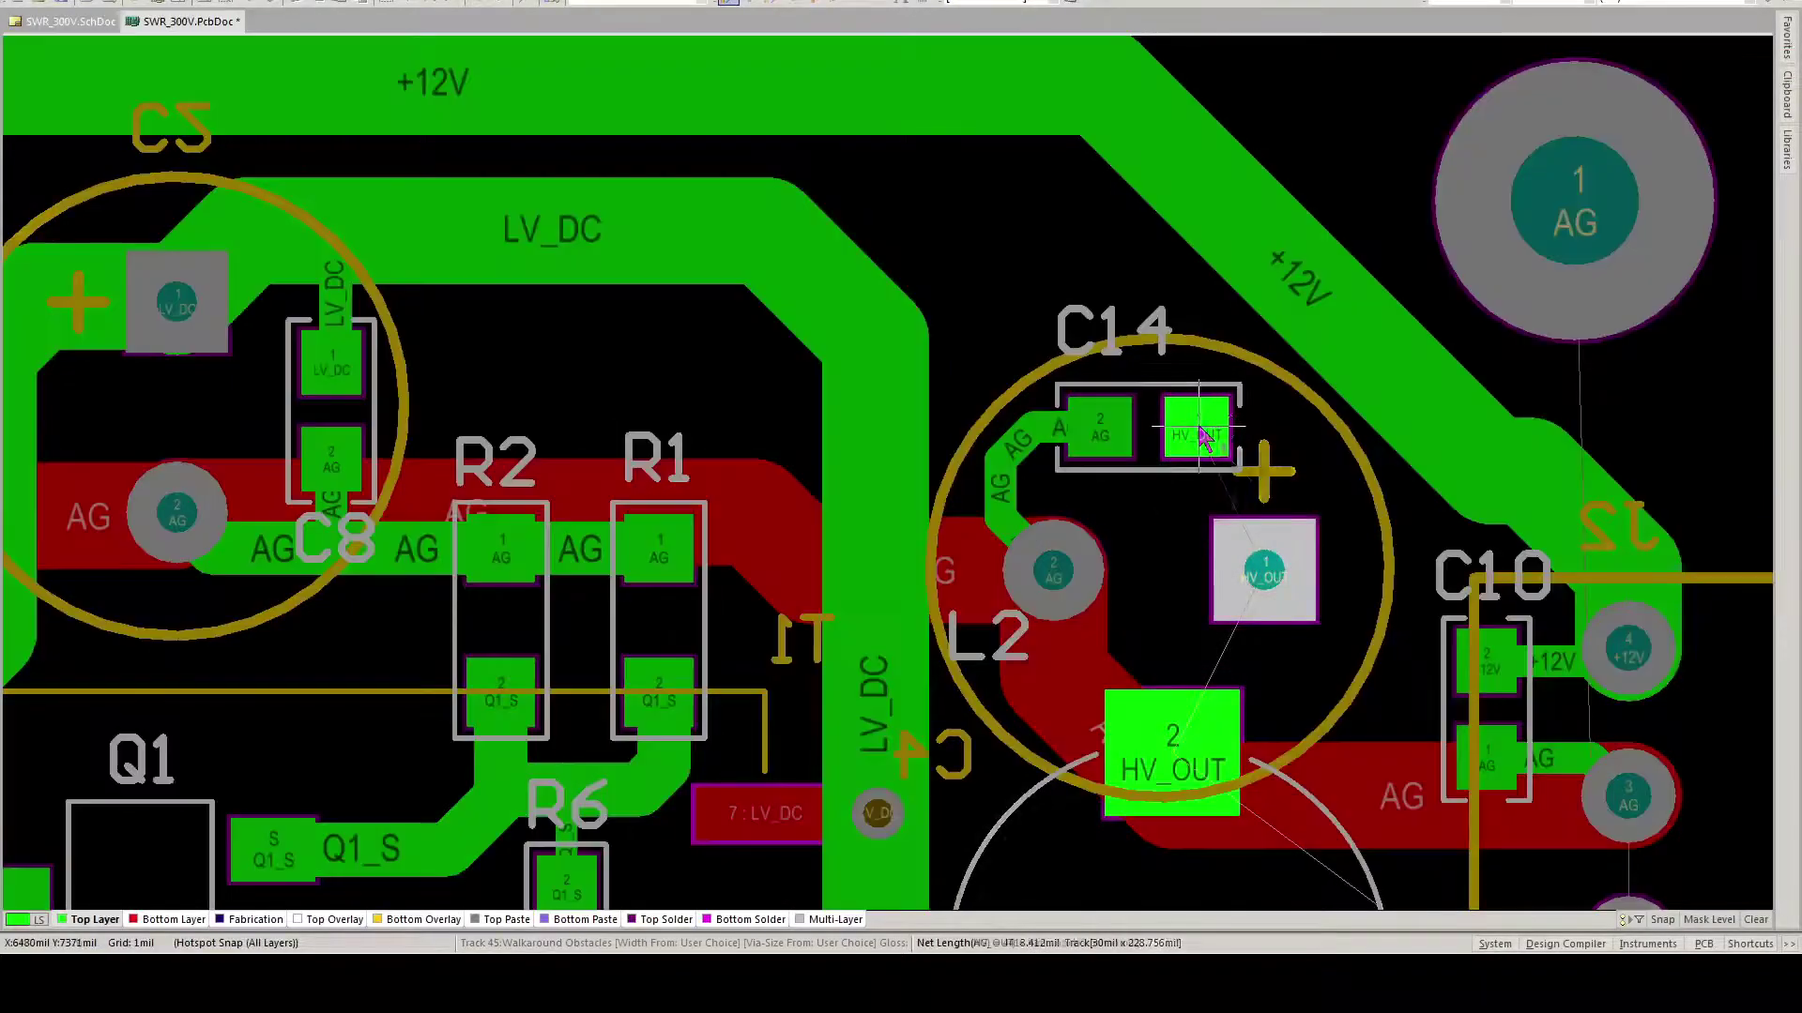
{"action": "left_click", "coordinate": [1264, 571]}
{"action": "scroll", "coordinate": [1263, 571], "scroll_direction": "down", "scroll_amount": 4}
{"action": "left_click", "coordinate": [1628, 722]}
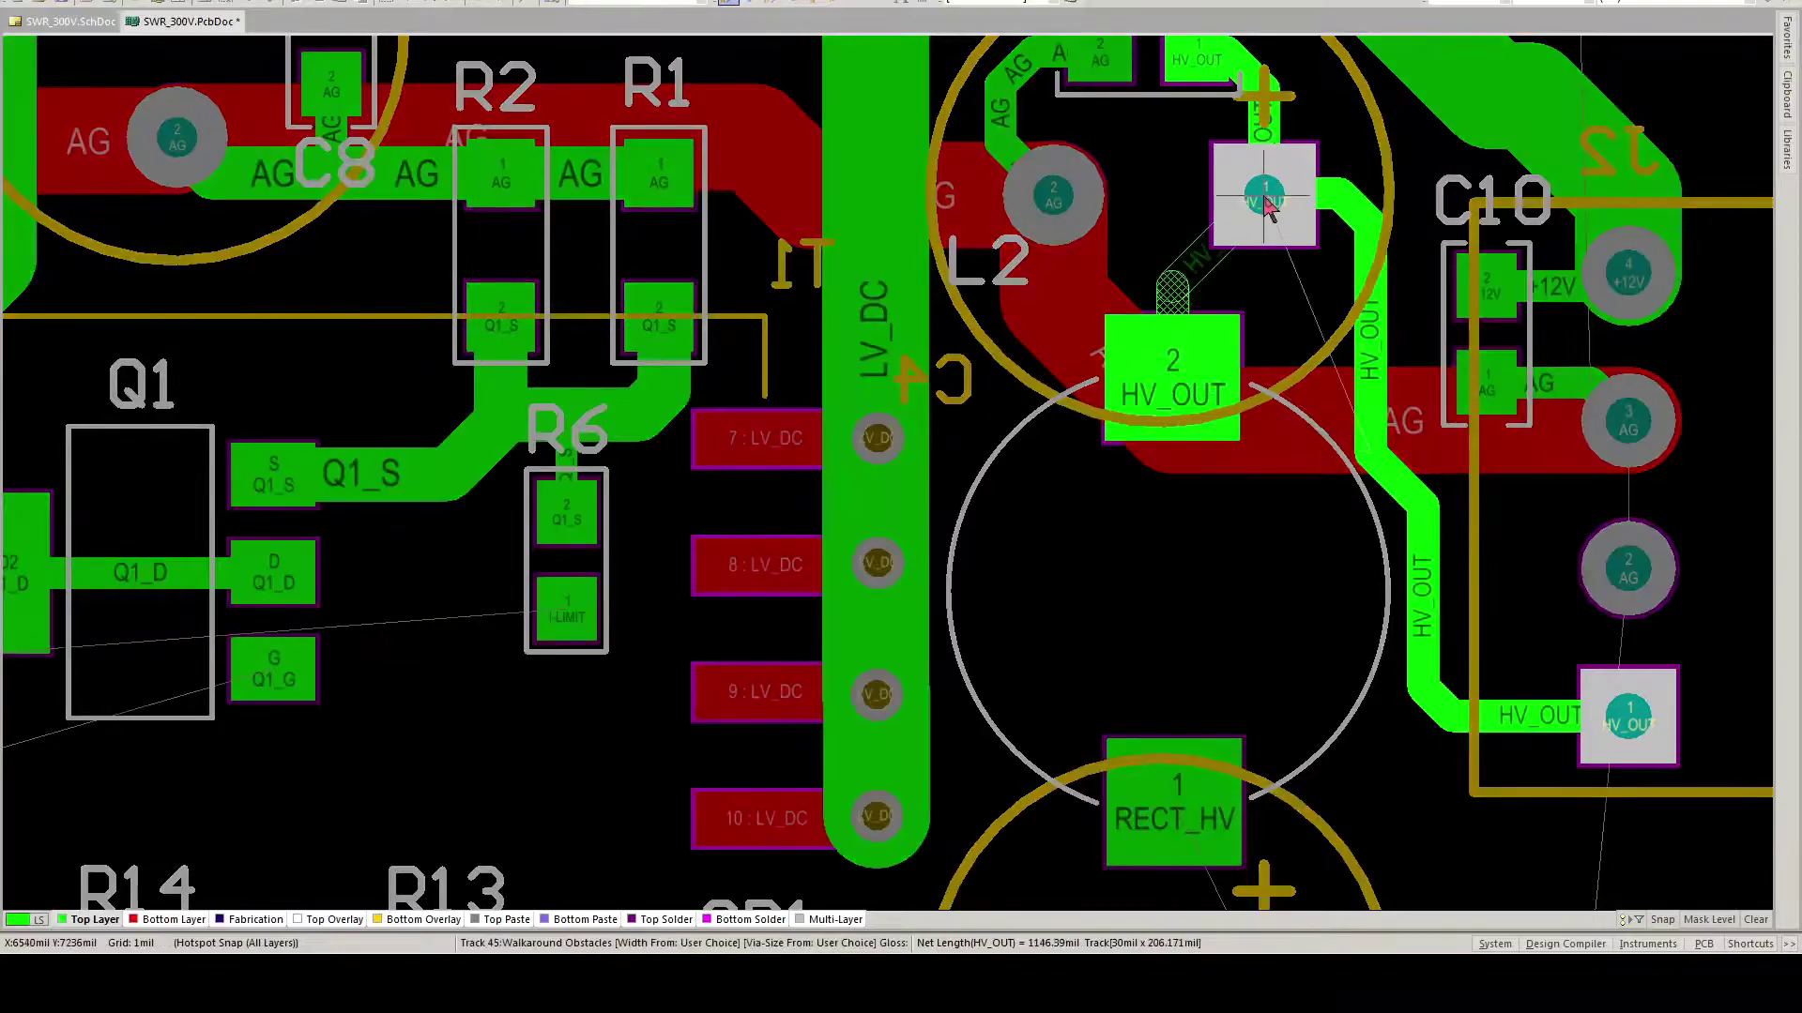
{"action": "left_click", "coordinate": [1267, 207]}
Step: Route a 20 mil RECT_HV track from C13 through CR1 to R11
{"action": "scroll", "coordinate": [1267, 206], "scroll_direction": "down", "scroll_amount": 6}
{"action": "left_click", "coordinate": [1263, 441]}
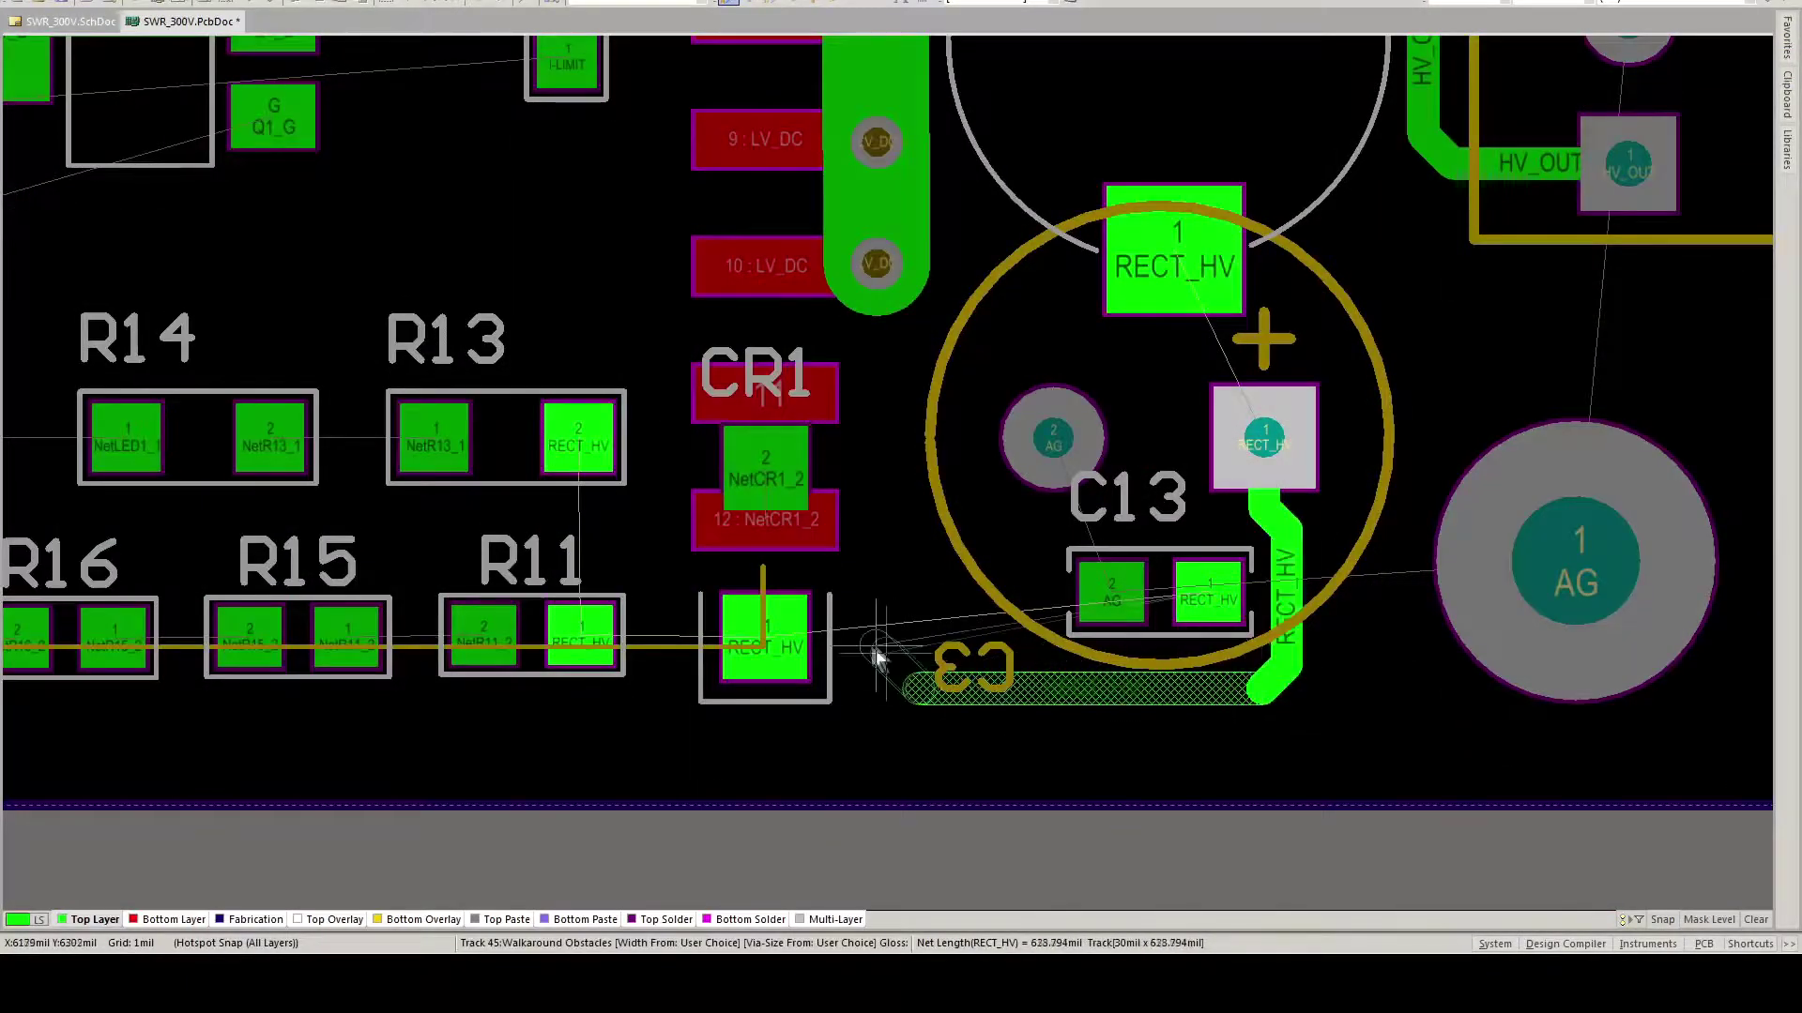
{"action": "left_click", "coordinate": [774, 645]}
{"action": "key", "text": "shift+w"}
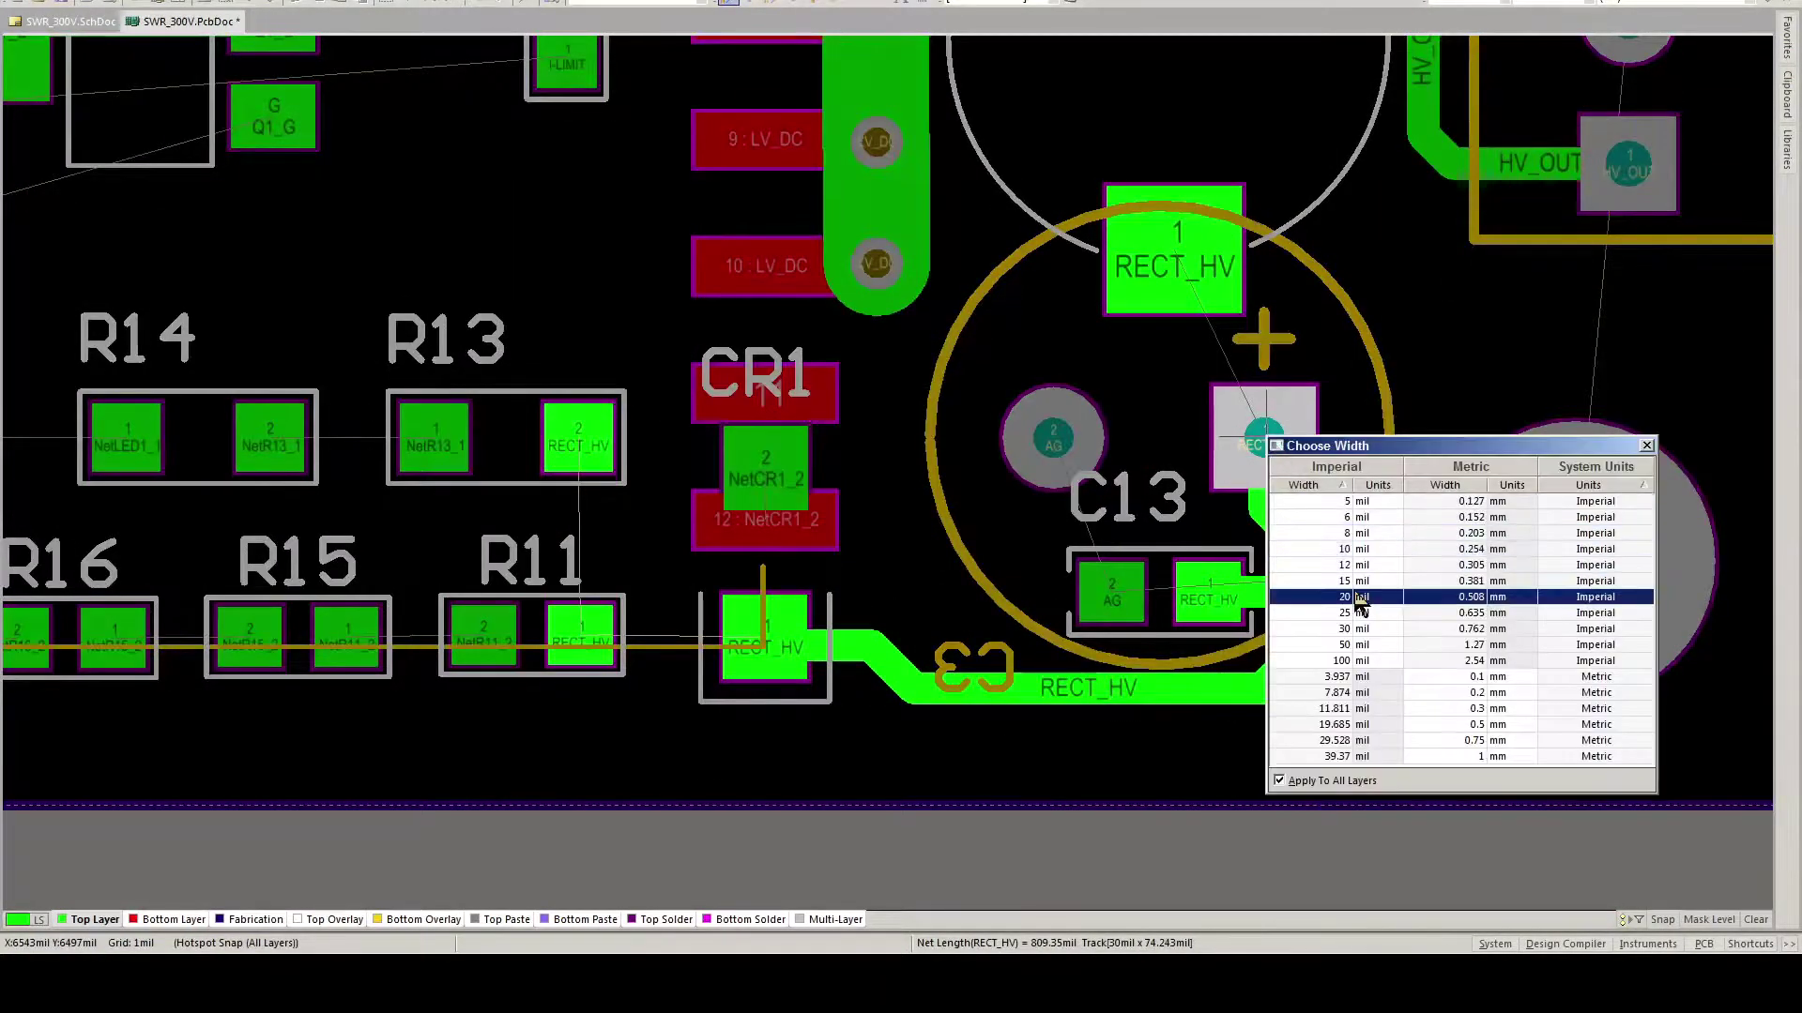
{"action": "left_click", "coordinate": [1357, 598]}
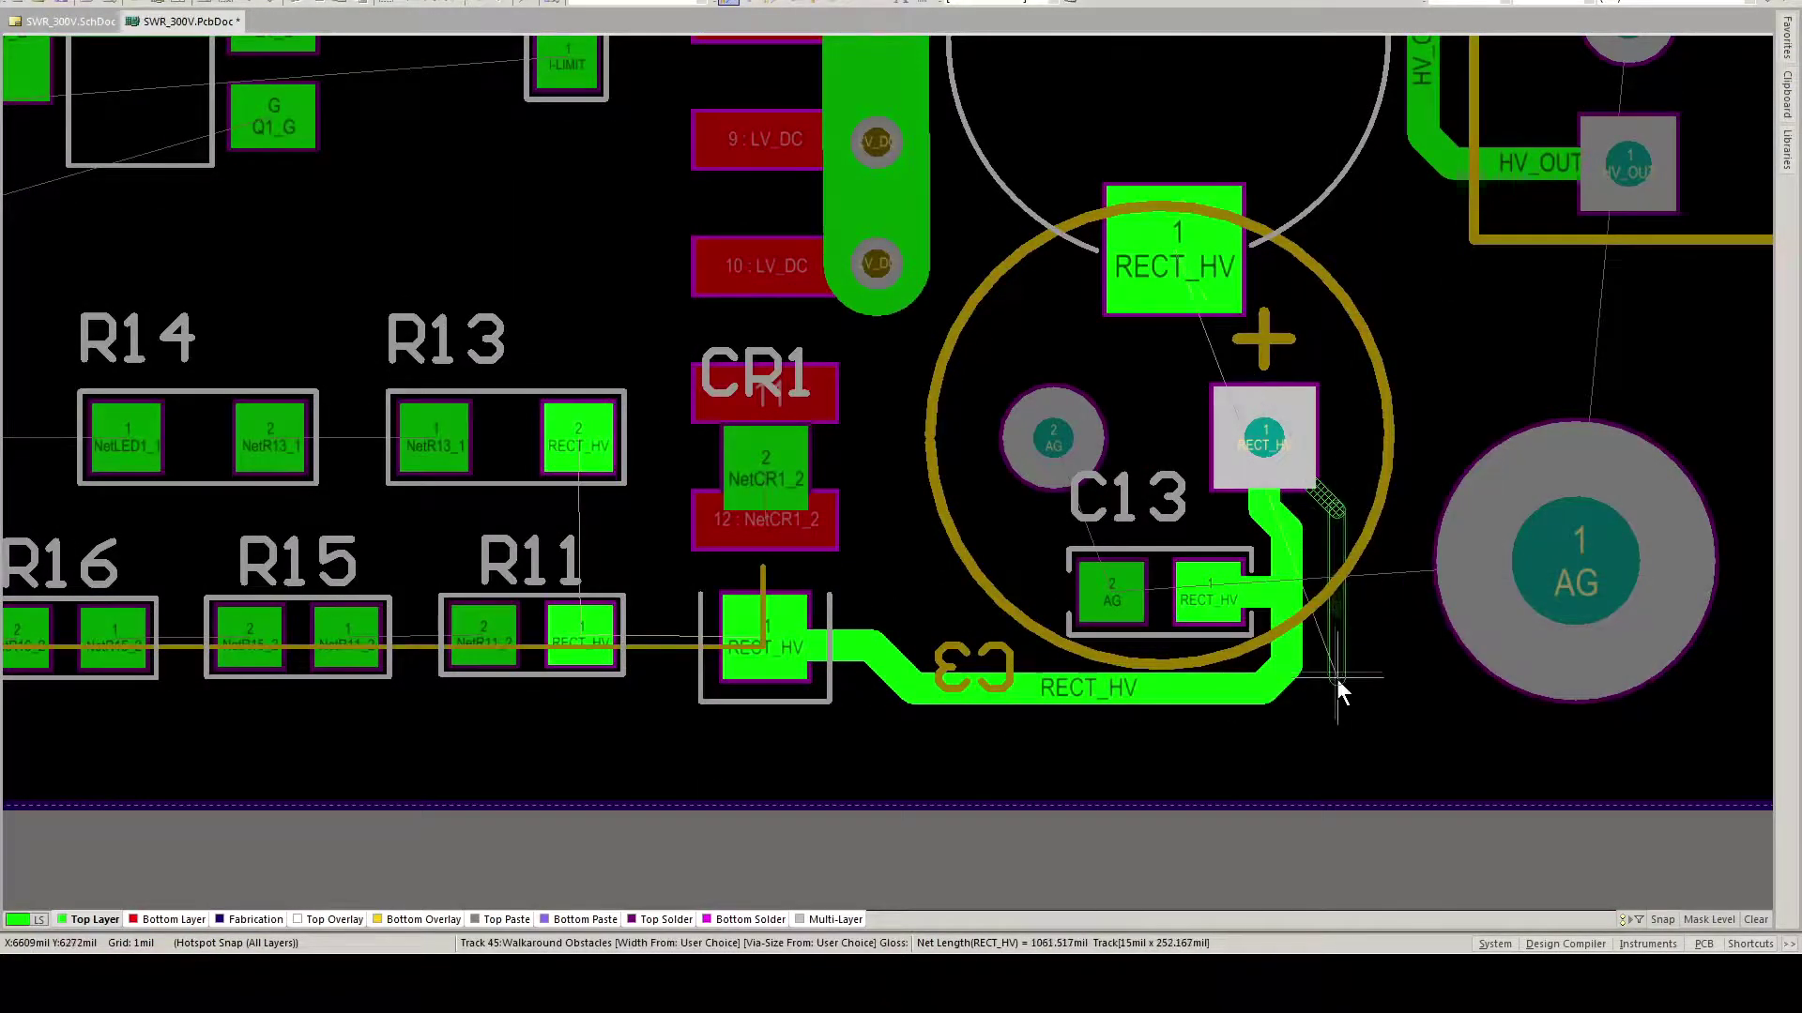
{"action": "left_click", "coordinate": [583, 647]}
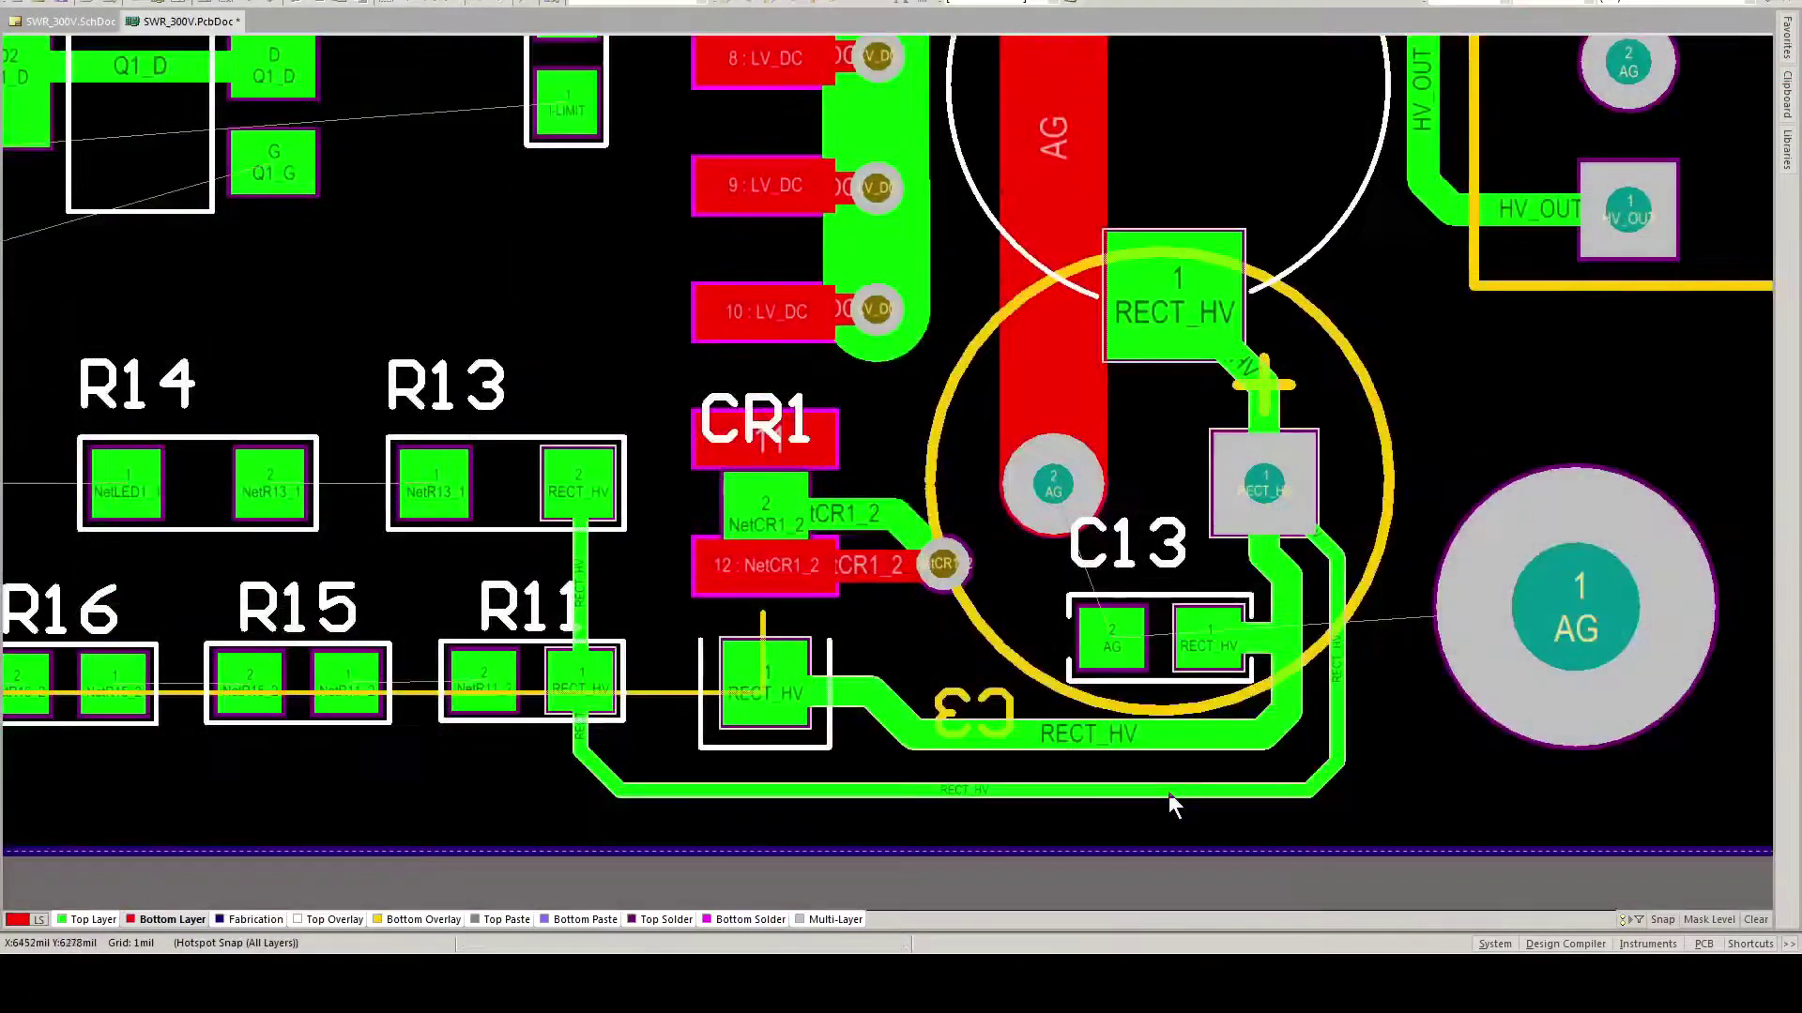
Step: Connect the AG ground track to the large mounting pad
{"action": "scroll", "coordinate": [1170, 796], "scroll_direction": "up", "scroll_amount": 1}
{"action": "left_click", "coordinate": [1053, 296]}
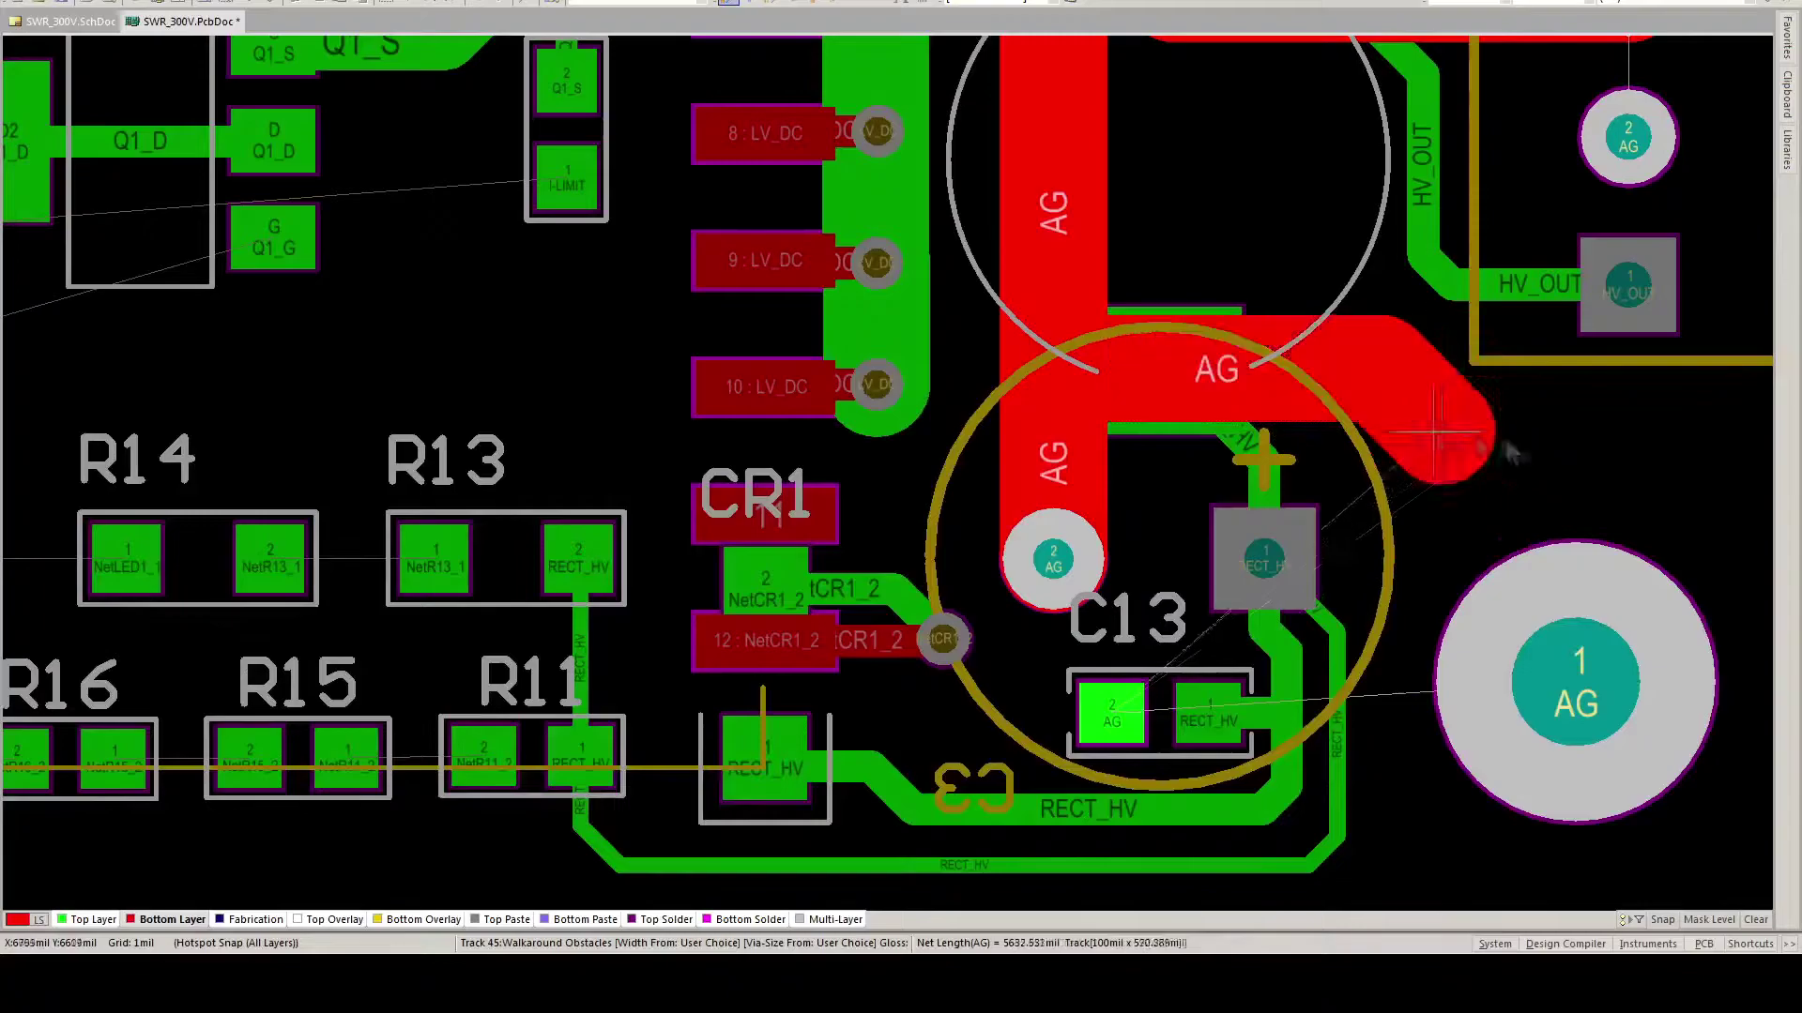
{"action": "left_click", "coordinate": [1576, 685]}
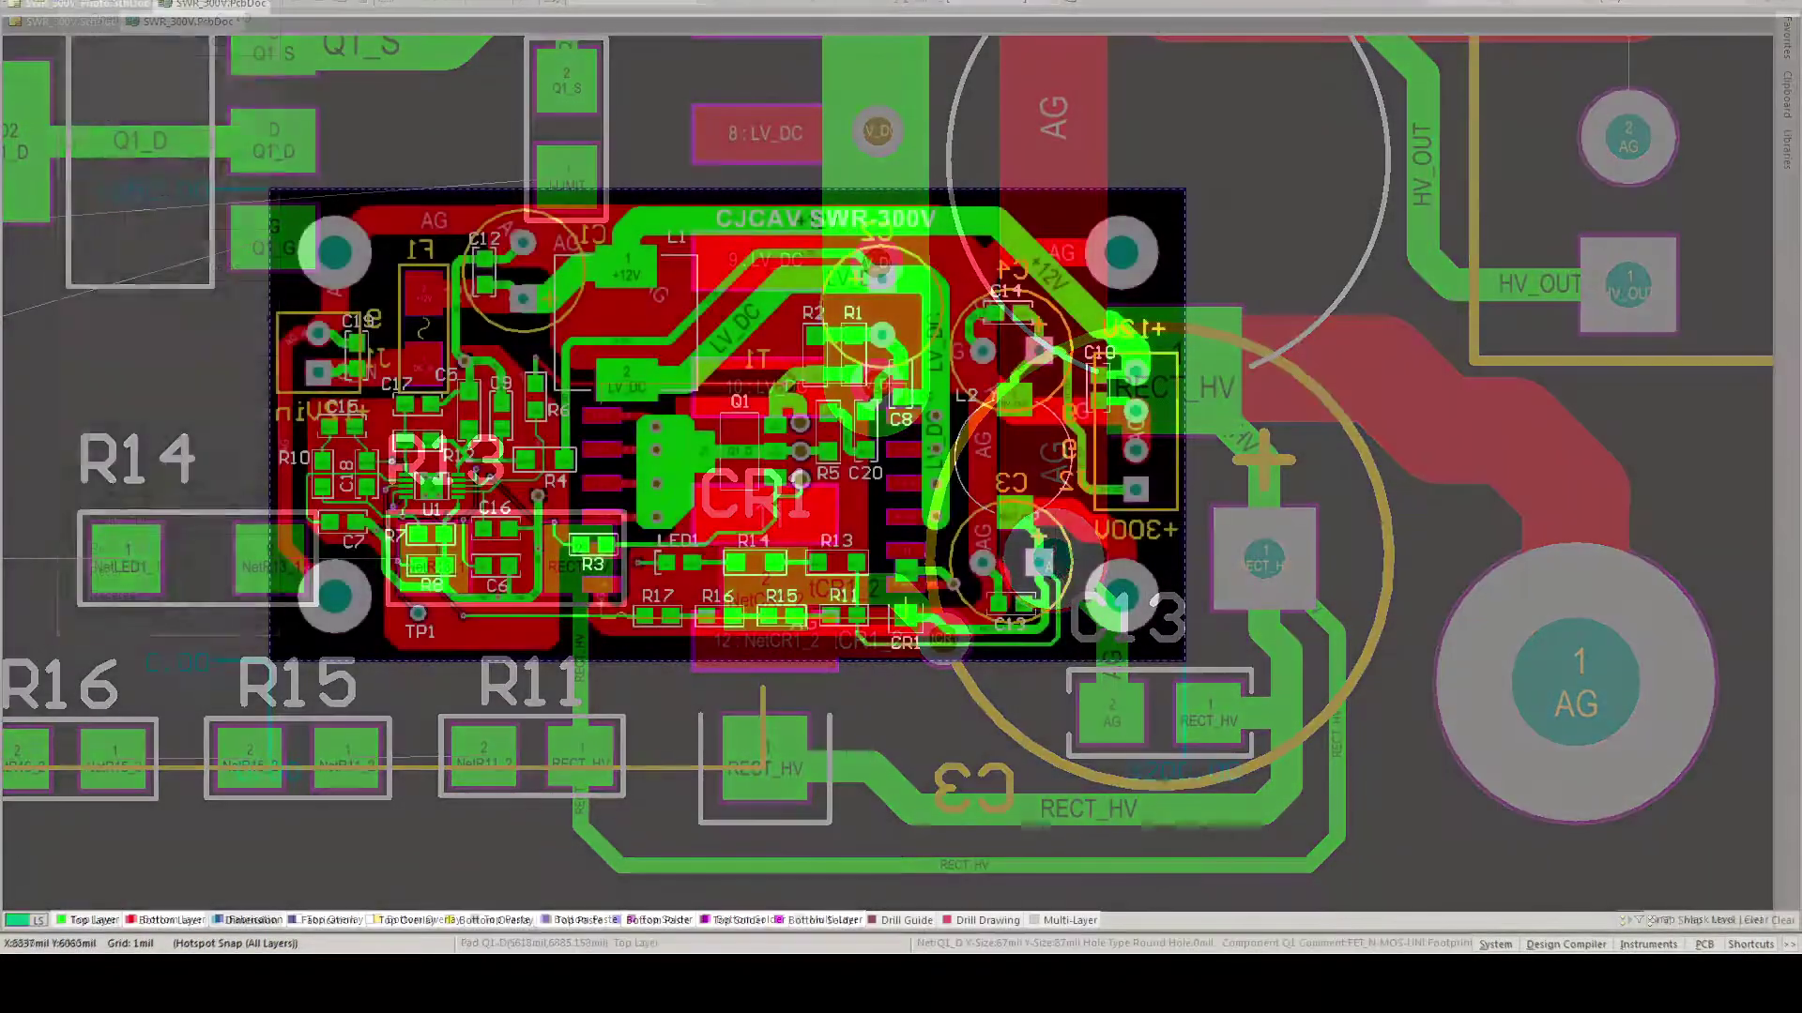